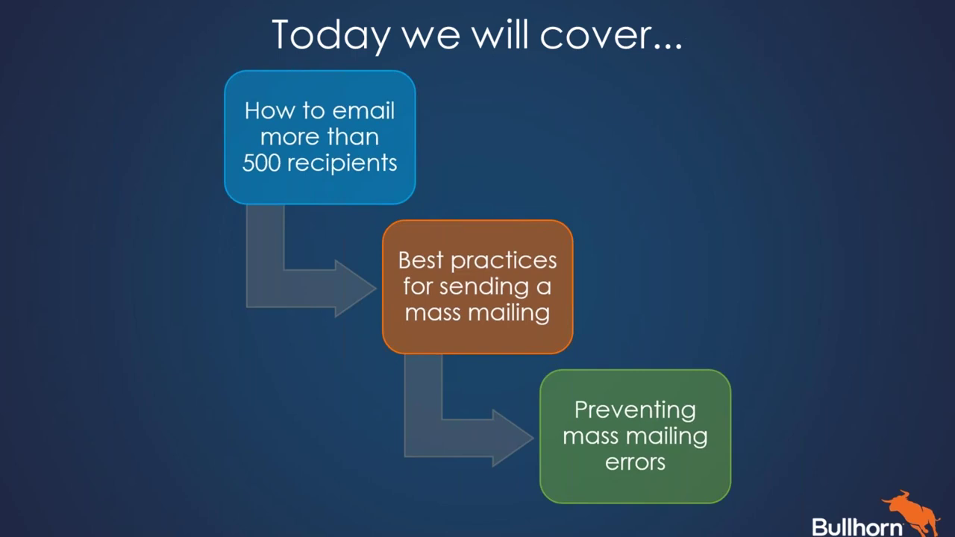
- End the slide show, switch to Bullhorn in the browser and open the Placements list
key("Escape")
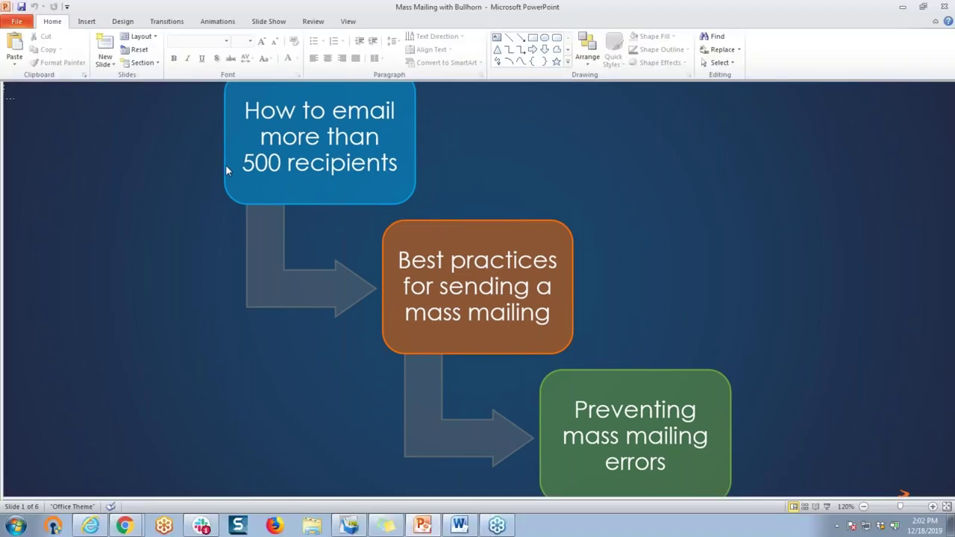
key("alt+Tab")
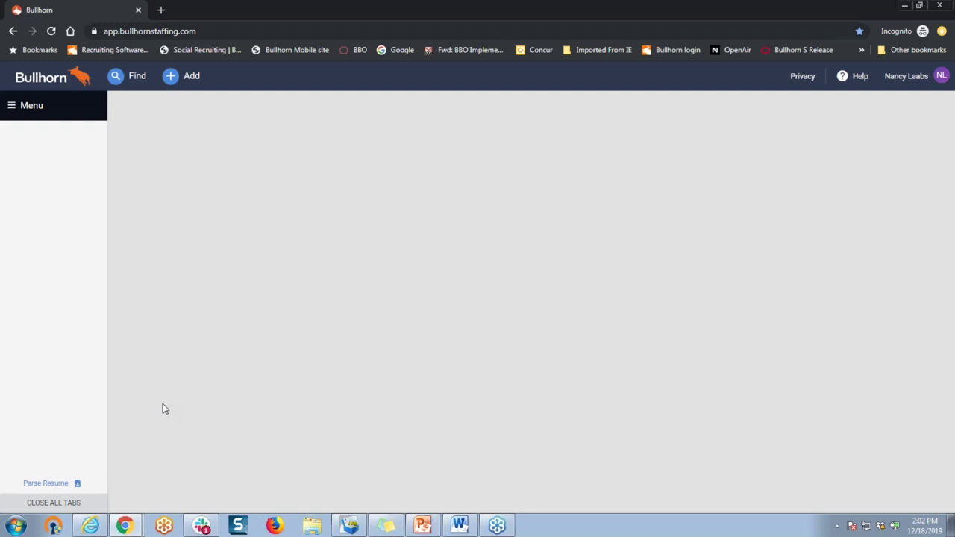
left_click(30, 106)
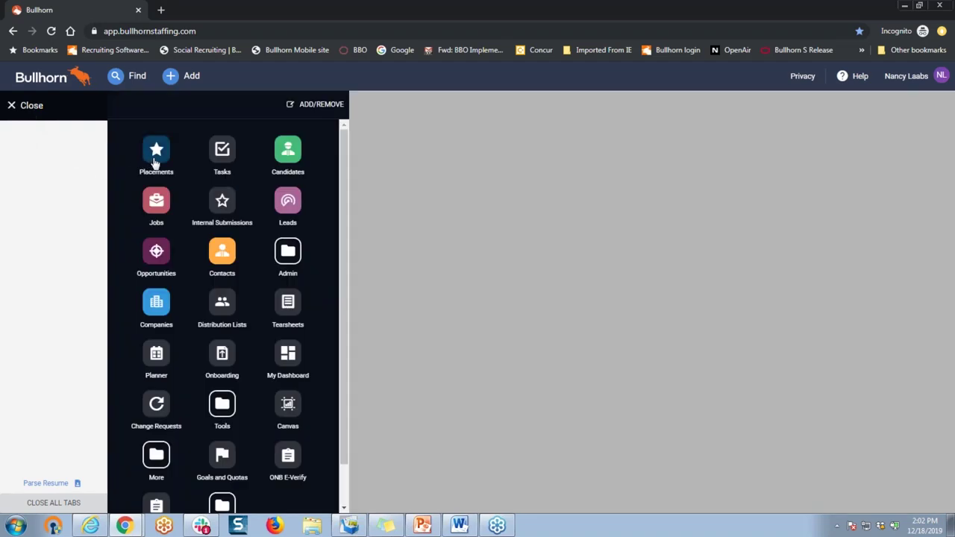
left_click(156, 156)
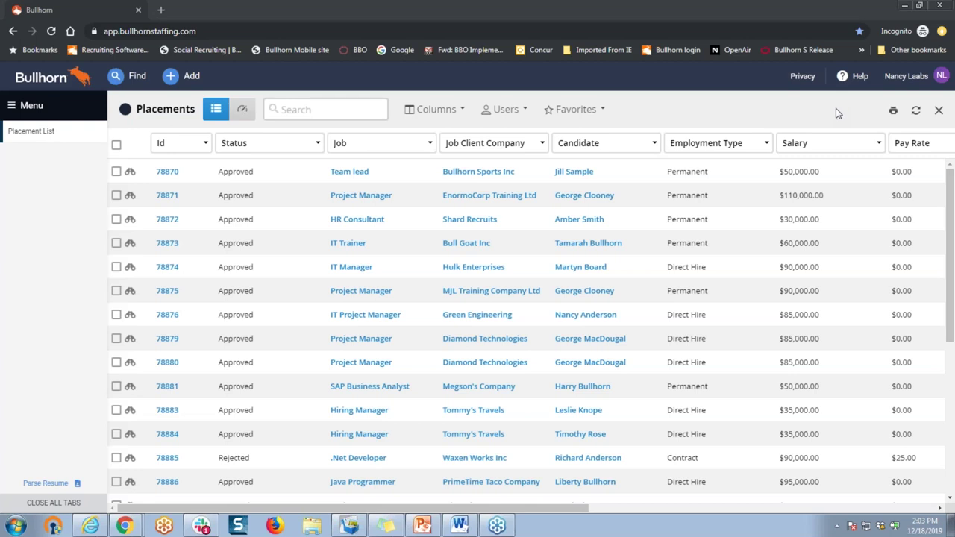
- Search the placements for records whose Status includes any of Submitted or Approved
left_click(347, 114)
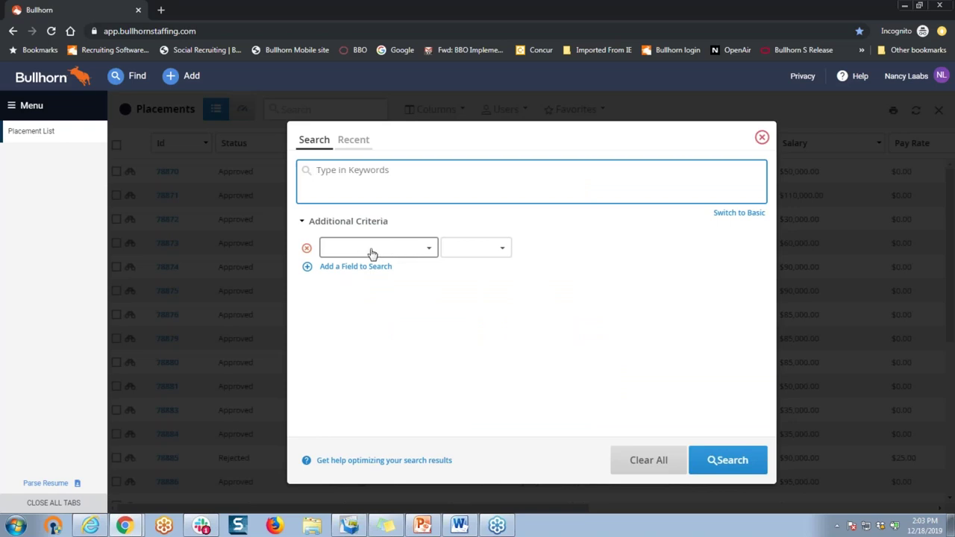
left_click(382, 252)
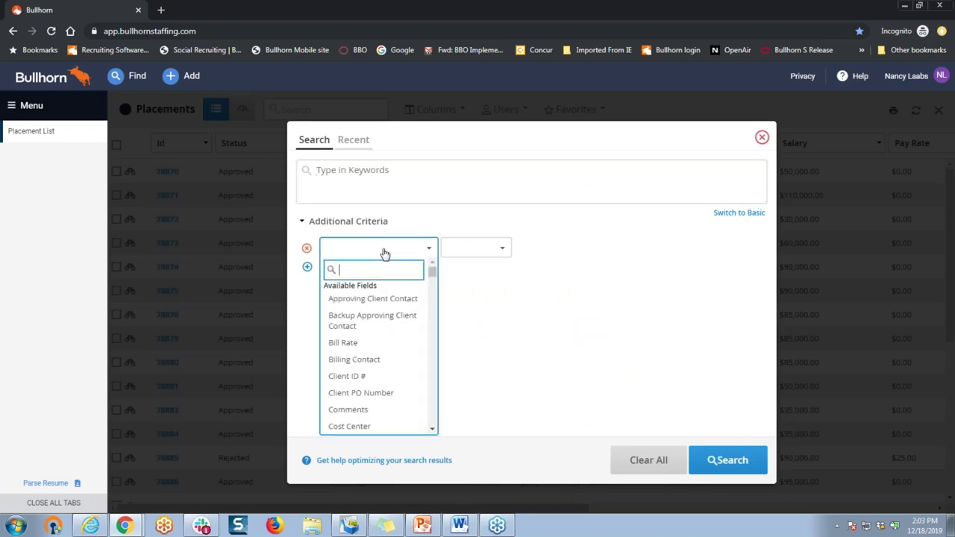
type("Status")
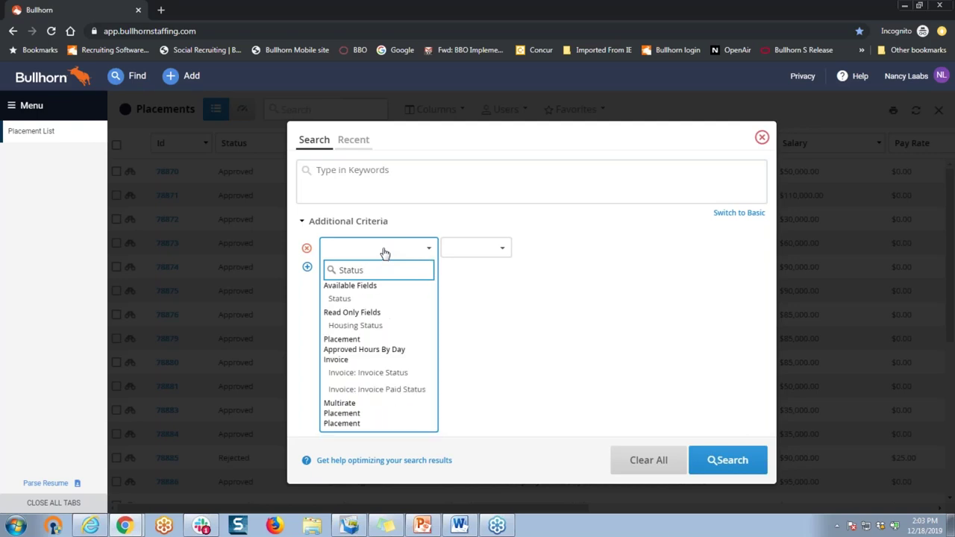
left_click(379, 296)
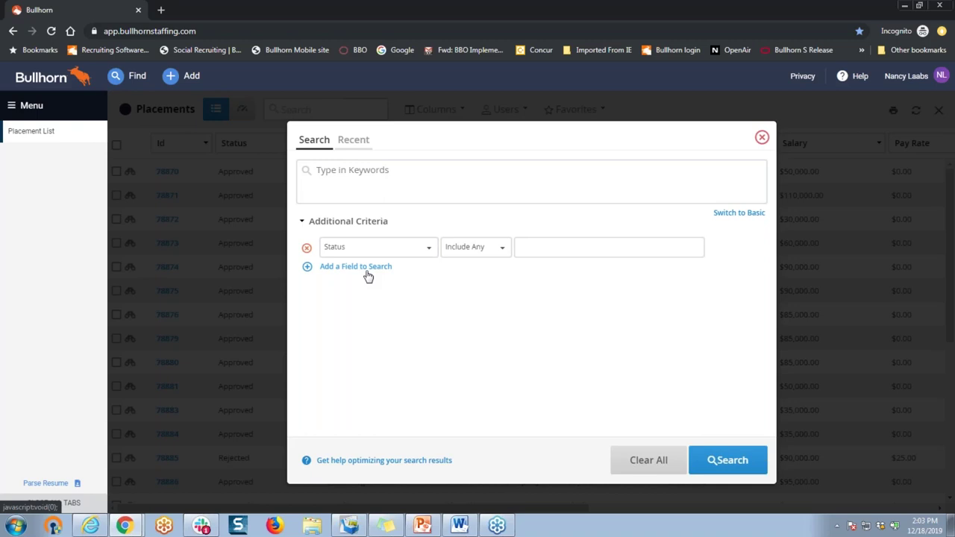
left_click(565, 247)
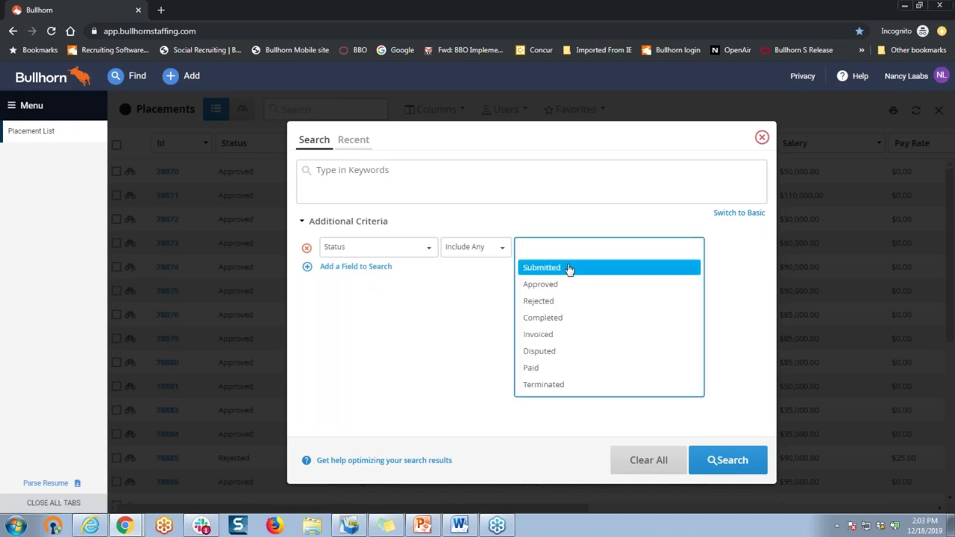
left_click(569, 269)
left_click(569, 268)
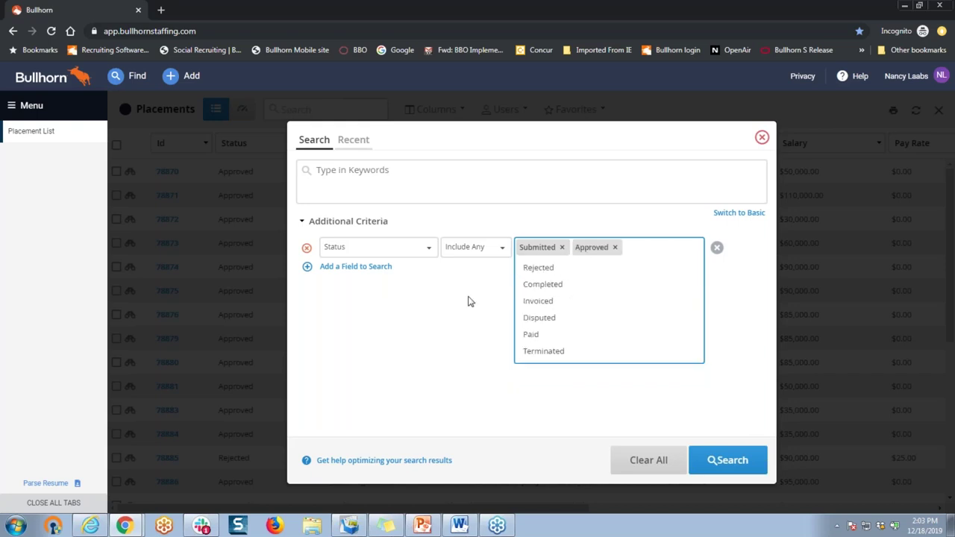
left_click(470, 301)
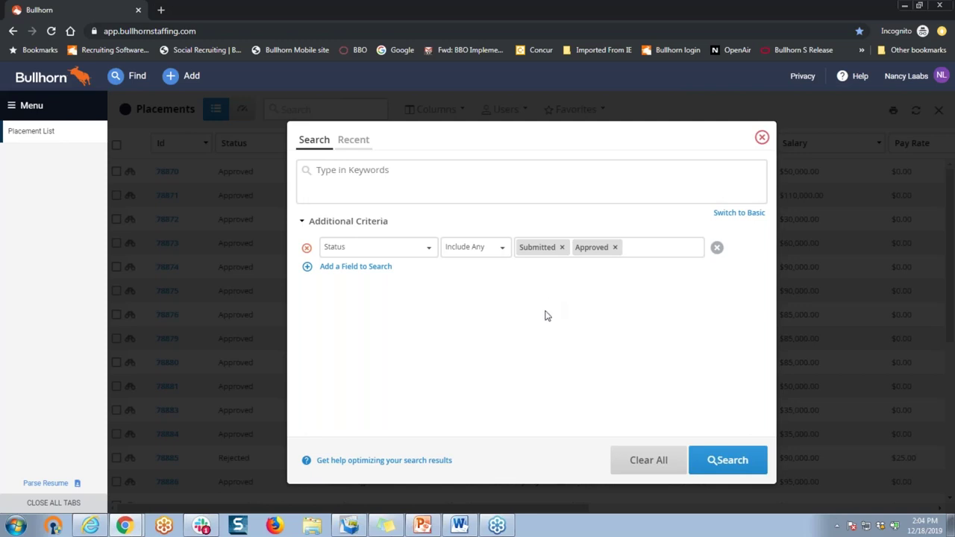
left_click(721, 462)
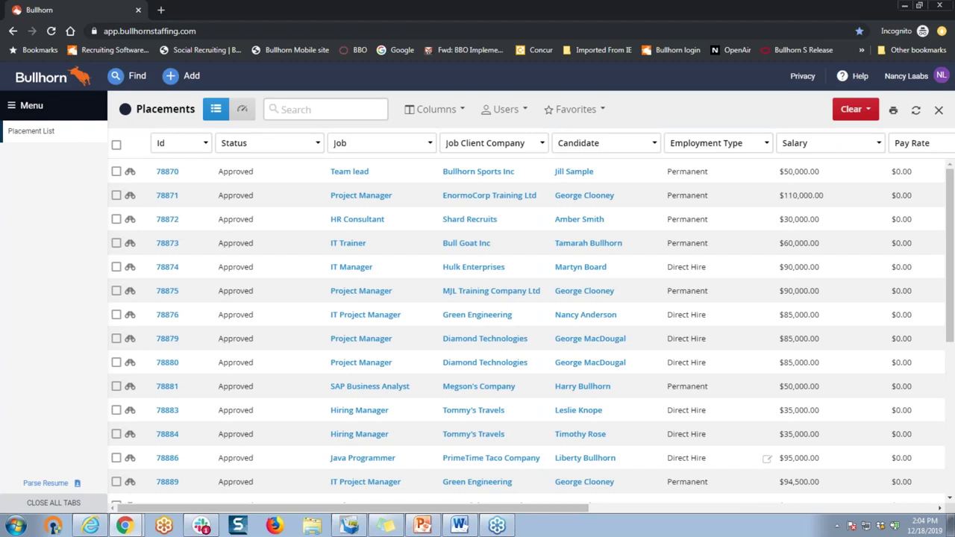
- Select all matching placement records and add them to a new public tearsheet named "Working Candidates"
left_click(116, 146)
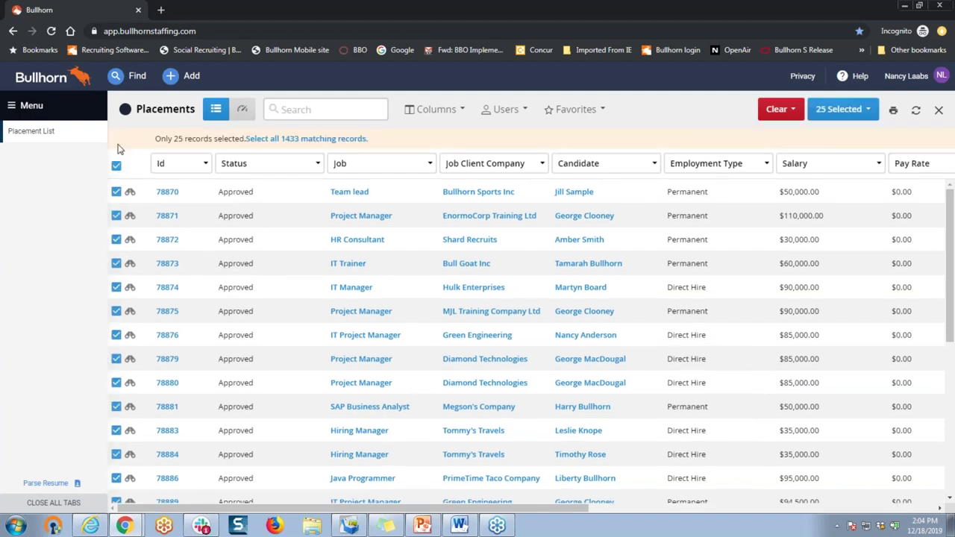
left_click(314, 140)
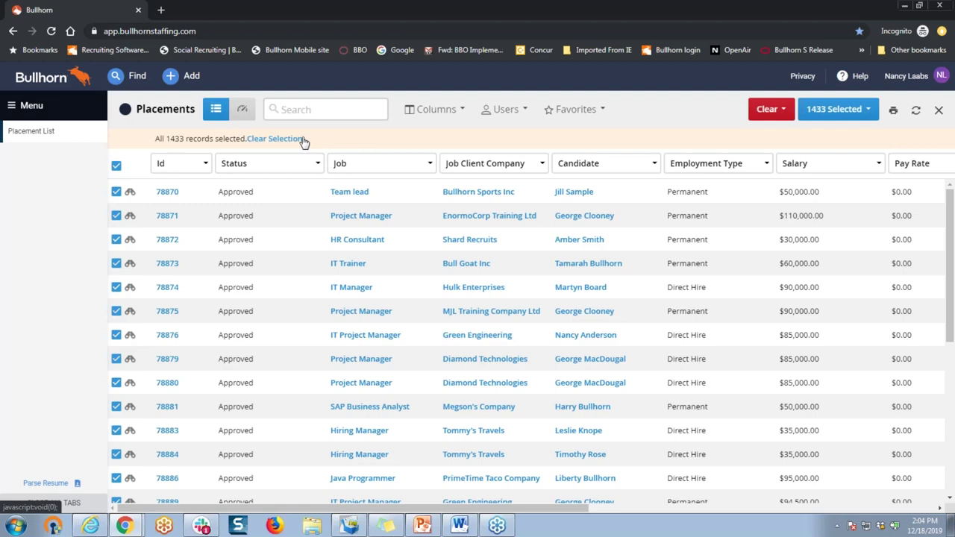
left_click(859, 113)
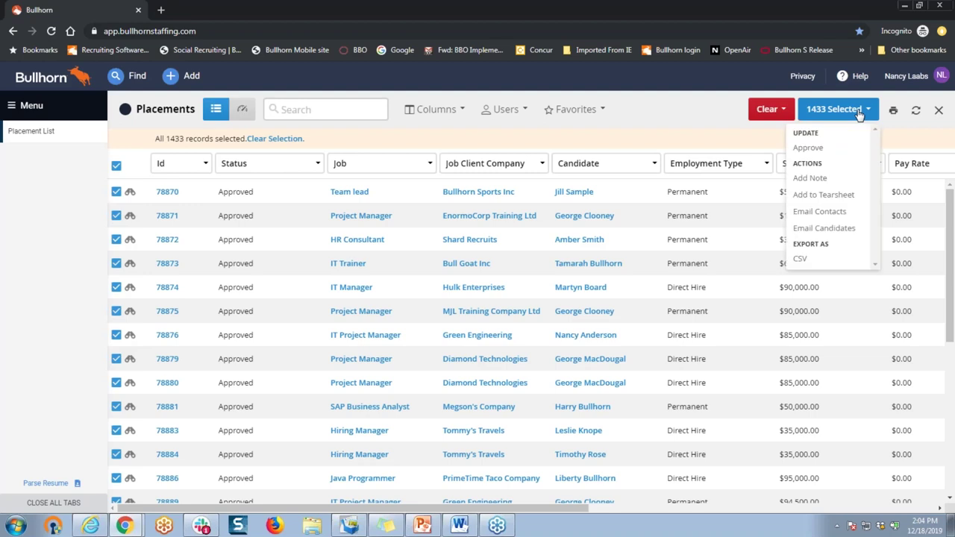
left_click(848, 196)
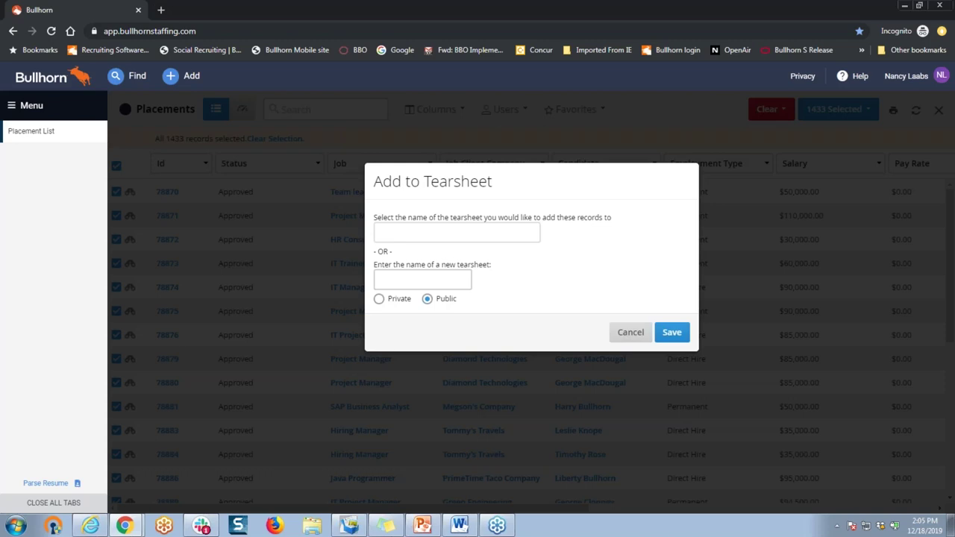
left_click(427, 284)
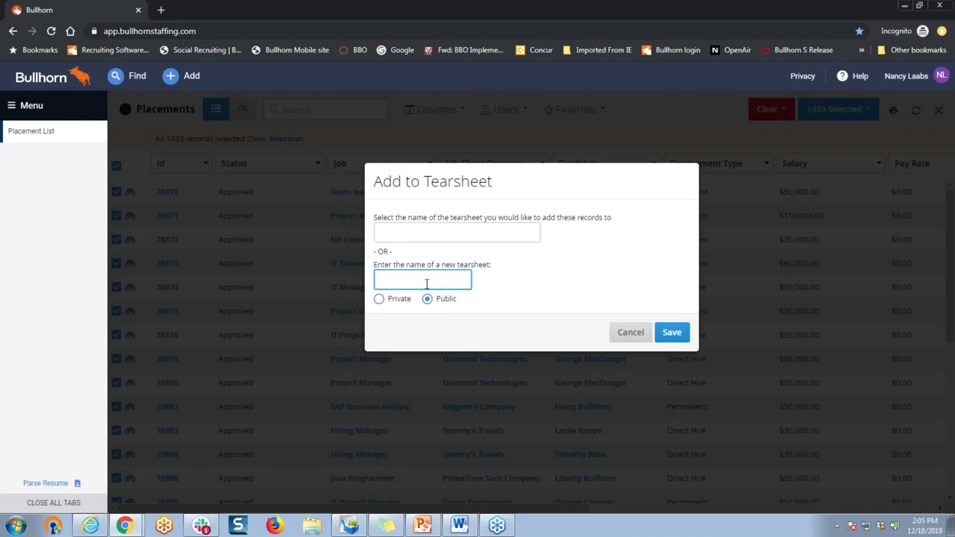
type("Working Candidates")
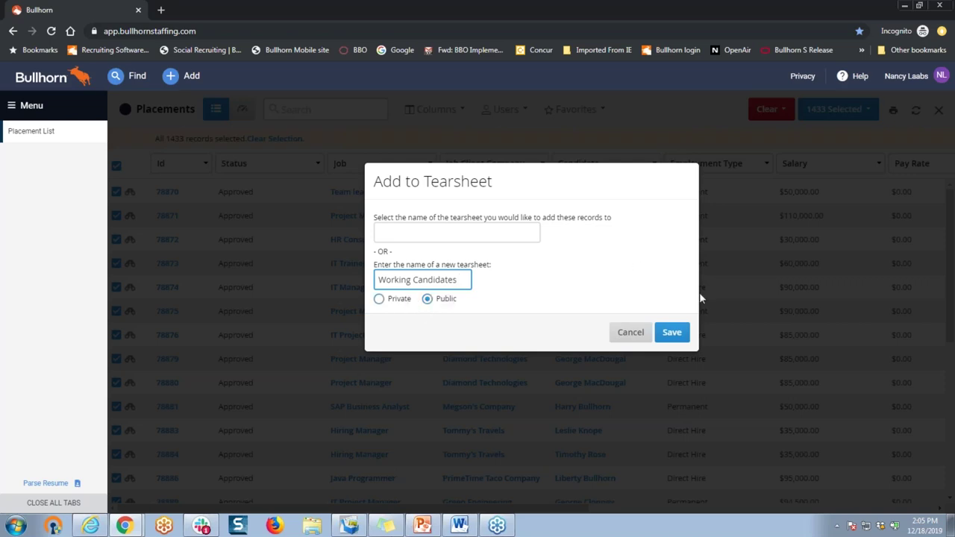
left_click(671, 336)
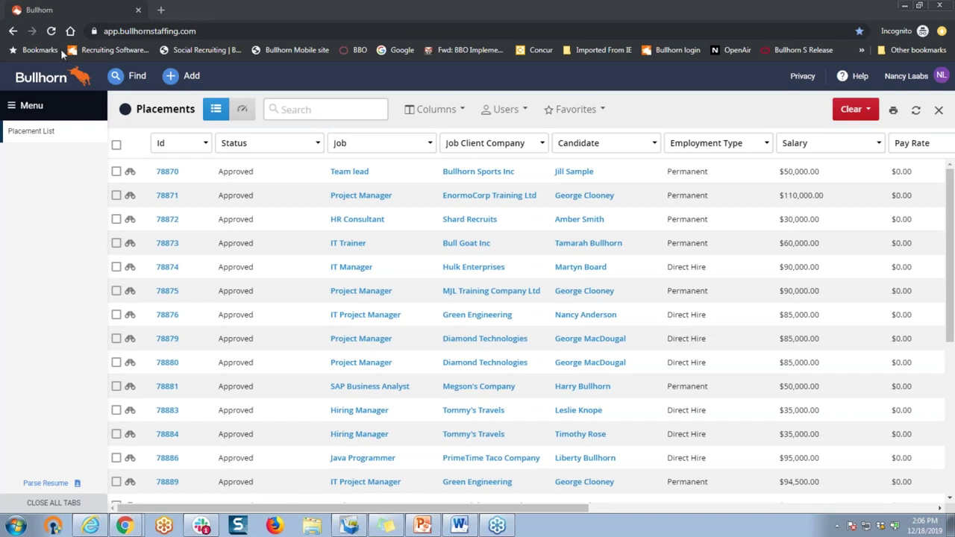
- Open the Candidates list and search for candidates whose Tearsheets field includes all of "Working Candidates"
left_click(31, 106)
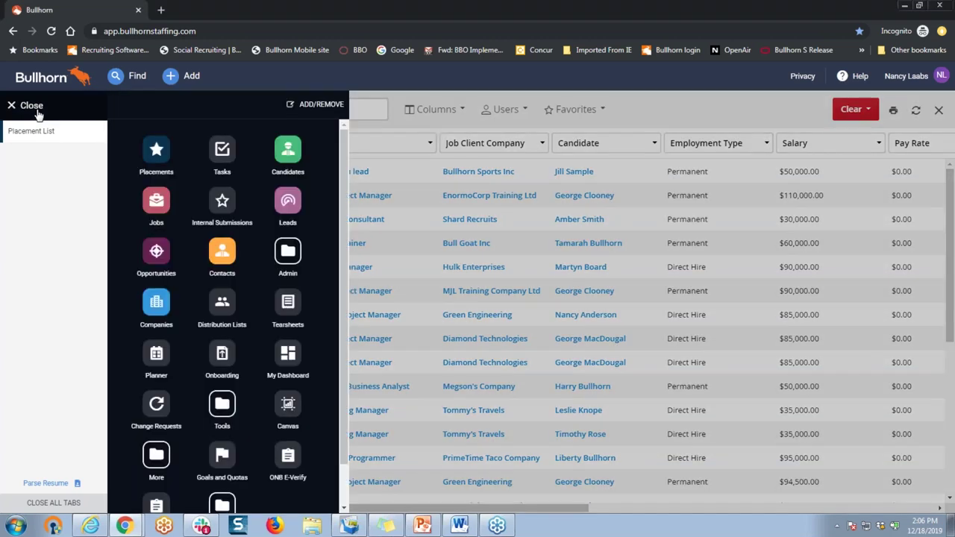
left_click(288, 153)
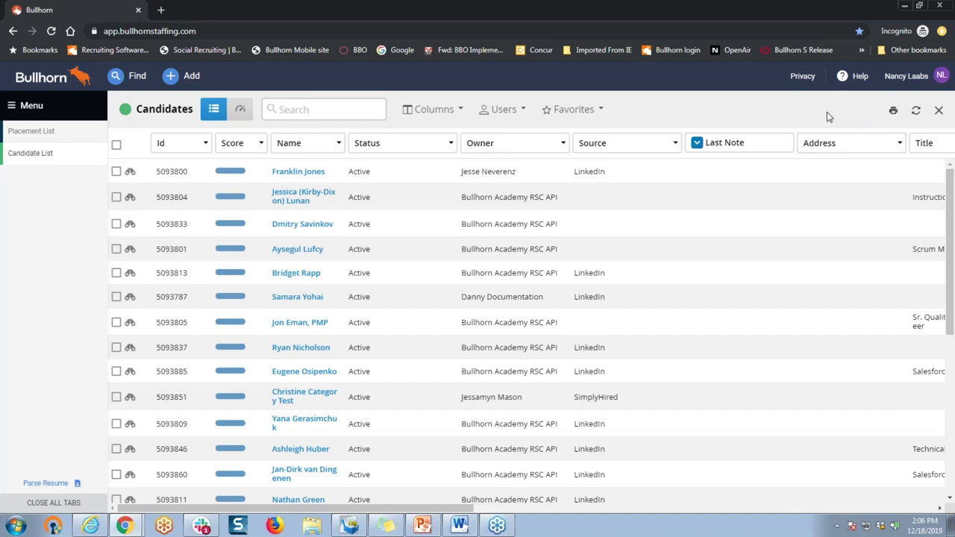
left_click(326, 115)
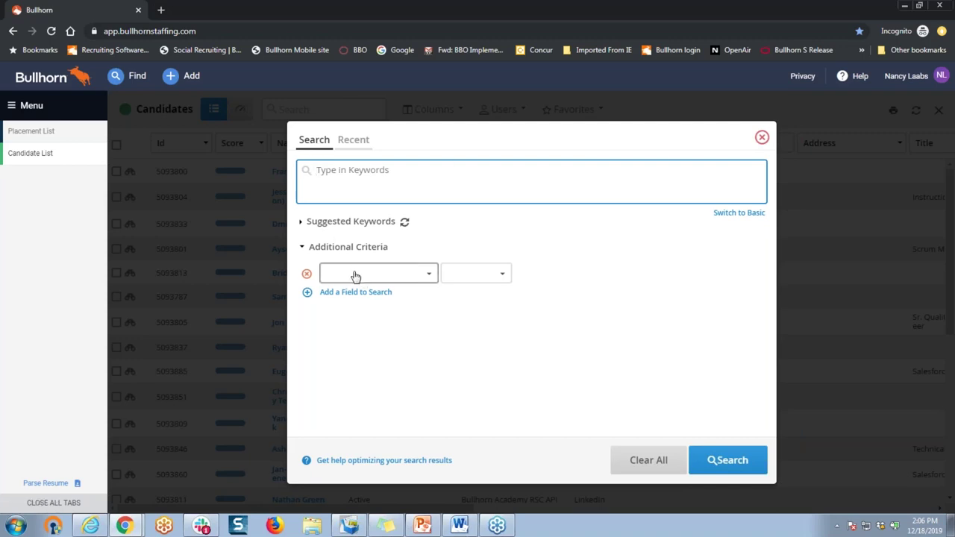
left_click(395, 274)
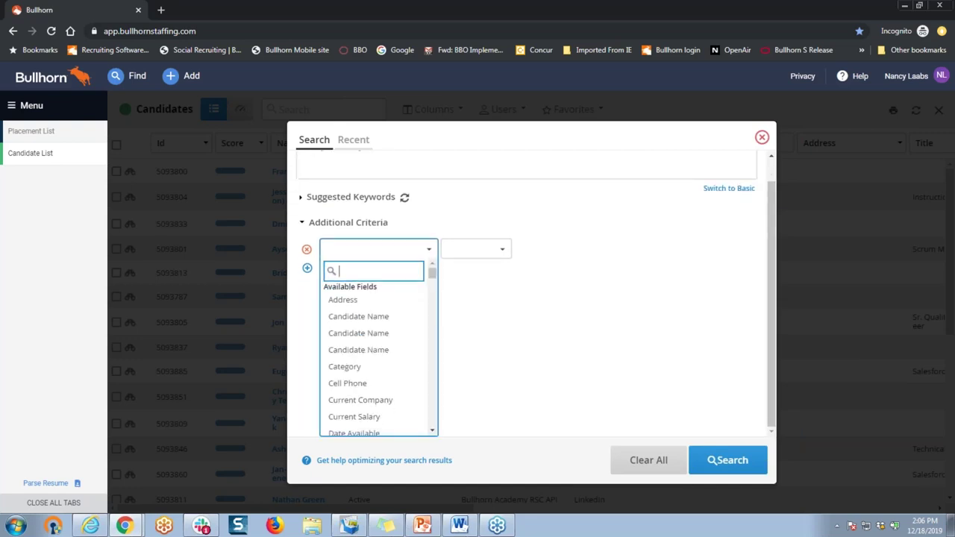
type("Tears")
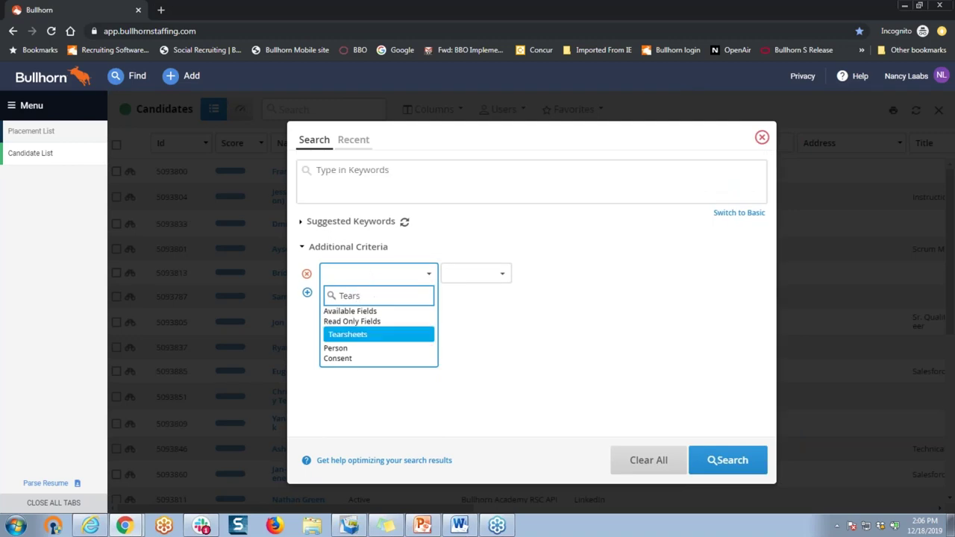
left_click(376, 334)
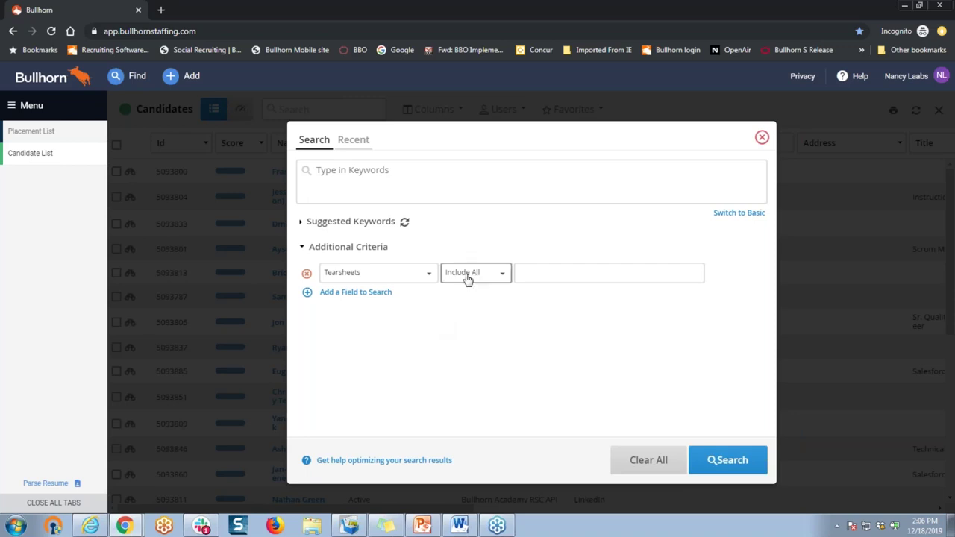
left_click(573, 273)
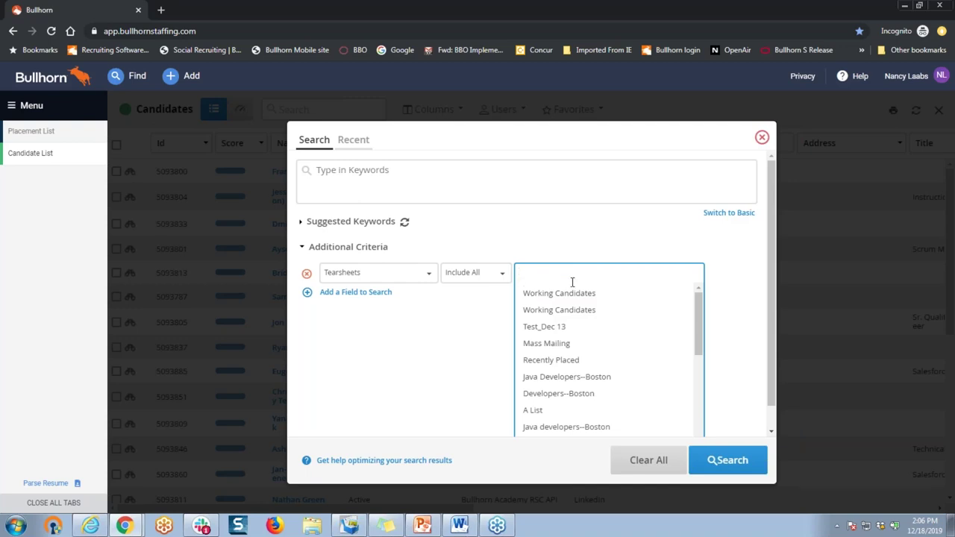
left_click(568, 294)
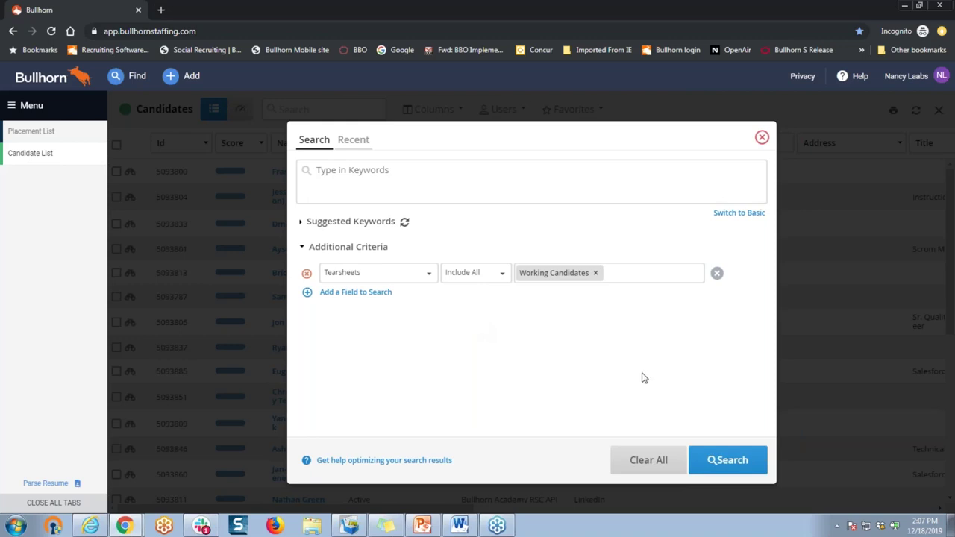
left_click(708, 461)
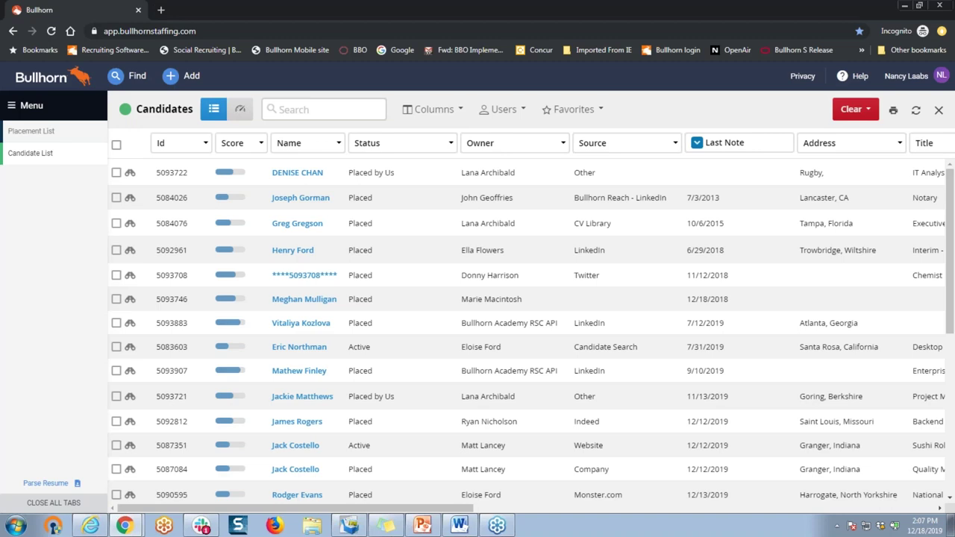
- Select all matching candidates and add them to a new distribution list named "Working Candidates"
left_click(117, 148)
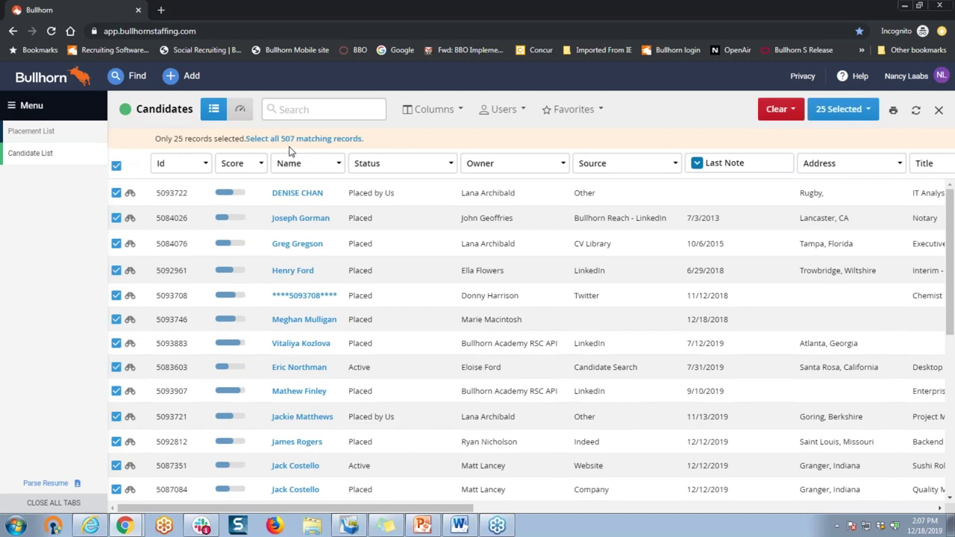
left_click(298, 140)
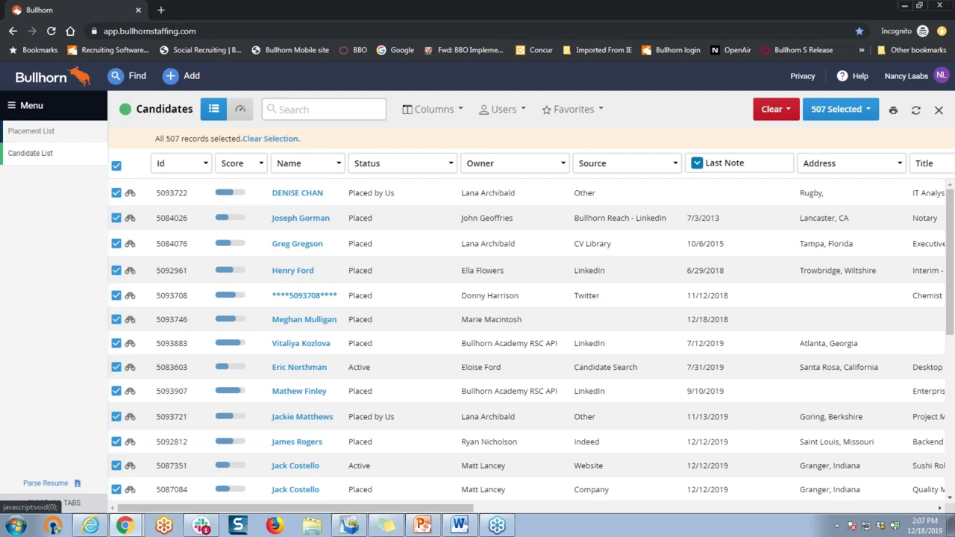
left_click(857, 112)
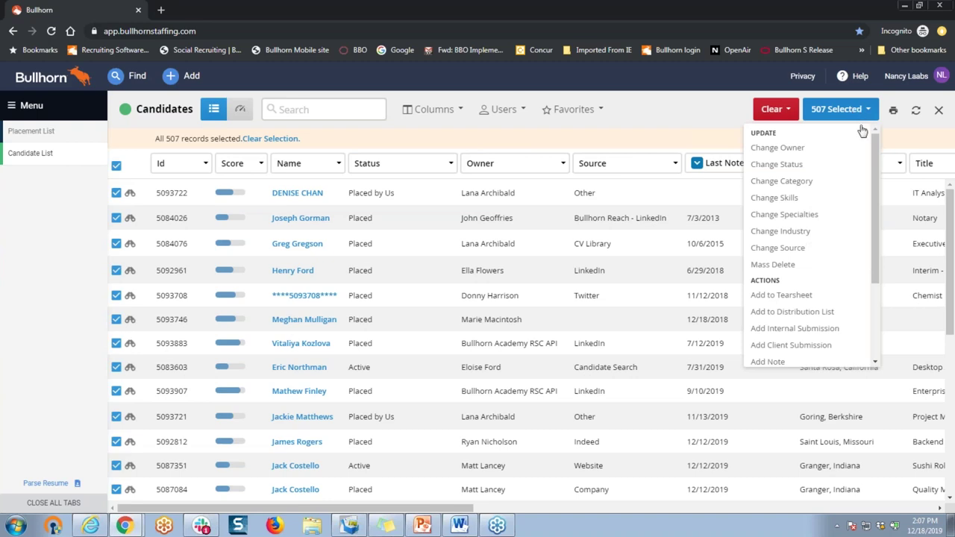
left_click(841, 311)
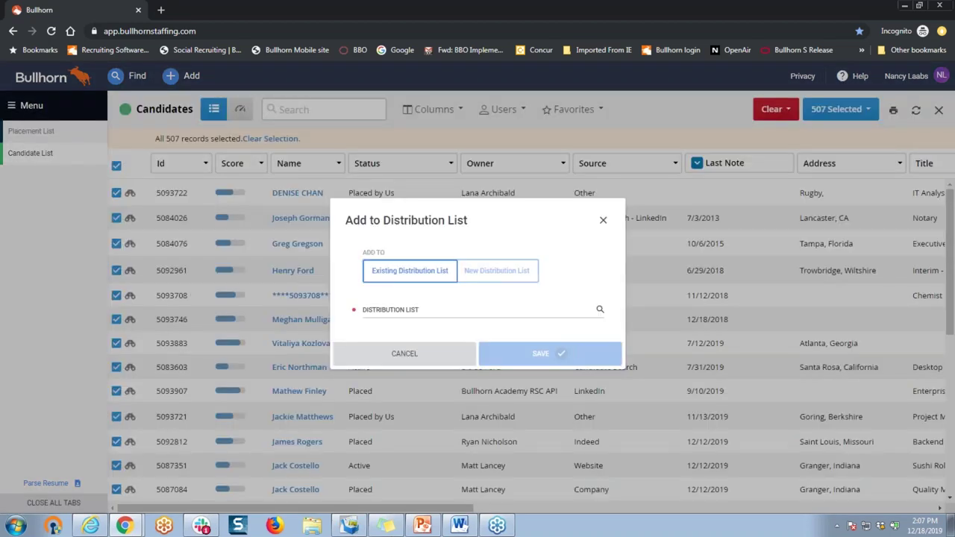
left_click(492, 276)
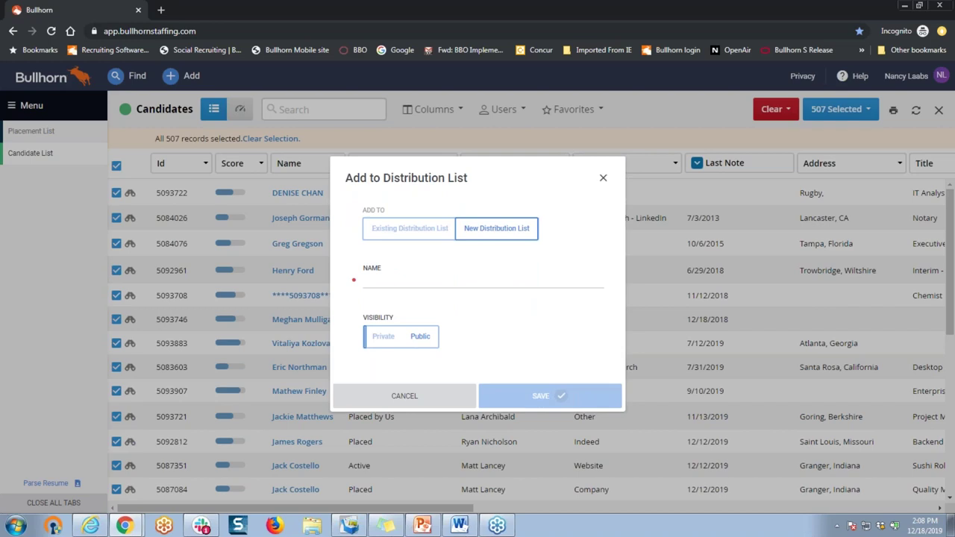
left_click(417, 285)
type("Wo")
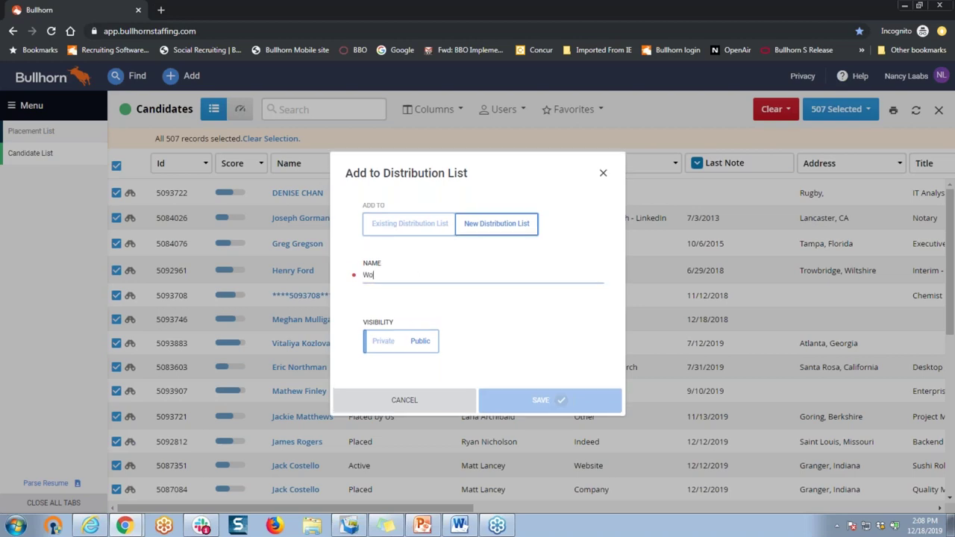
type("rking Candidates")
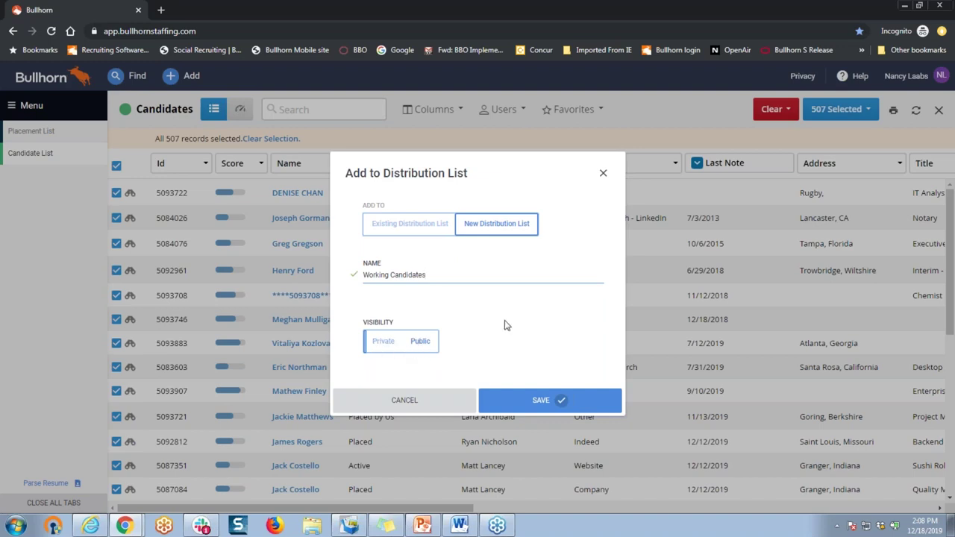
left_click(542, 403)
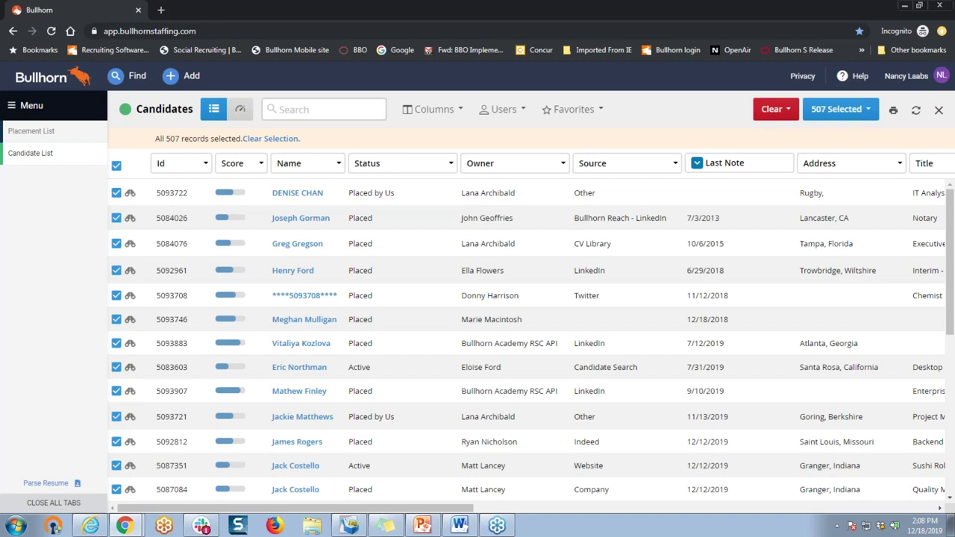
- Open the Distribution Lists and display the "Working Candidates" list
left_click(28, 106)
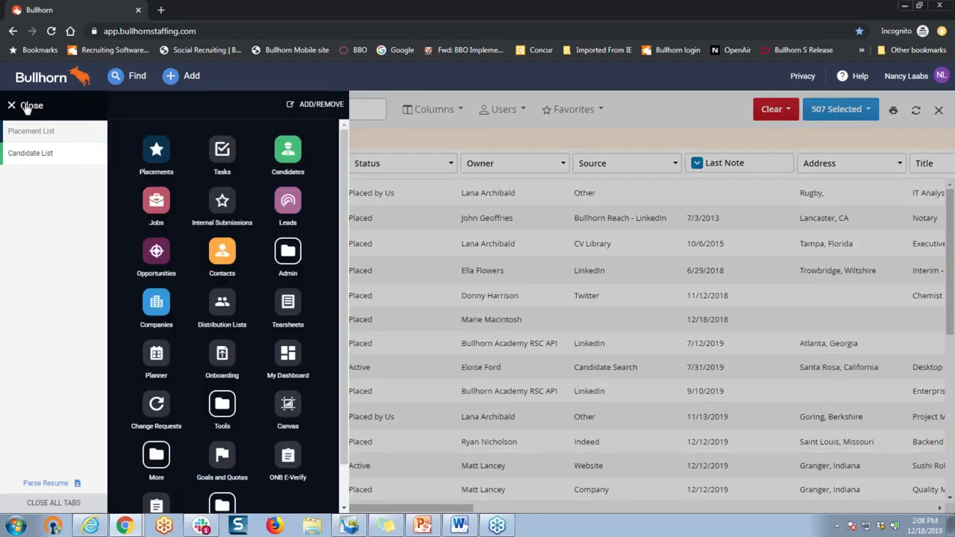
left_click(222, 310)
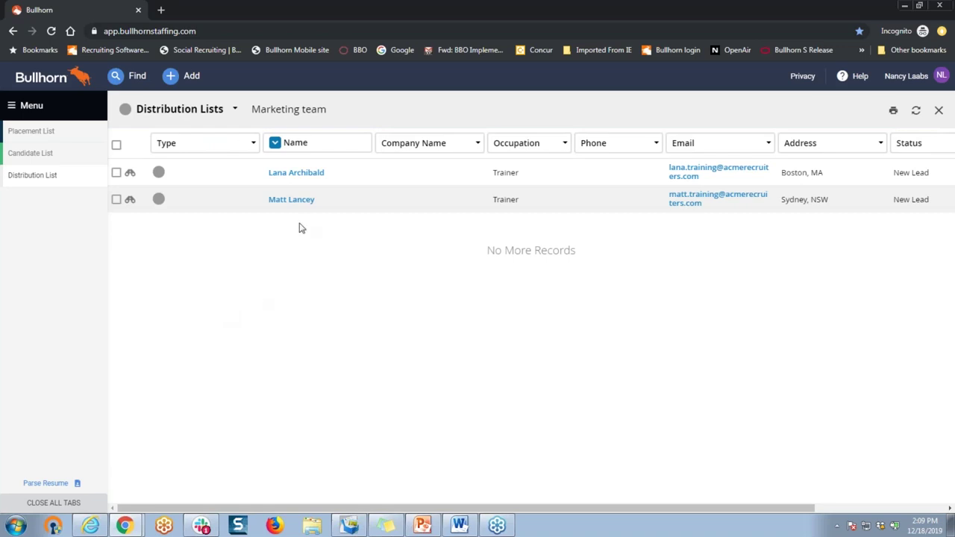
left_click(235, 112)
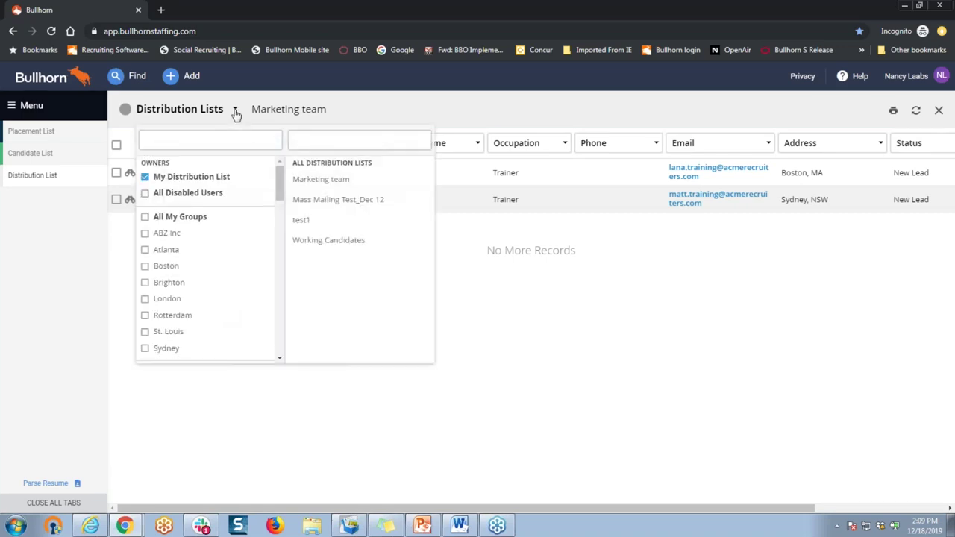
left_click(313, 244)
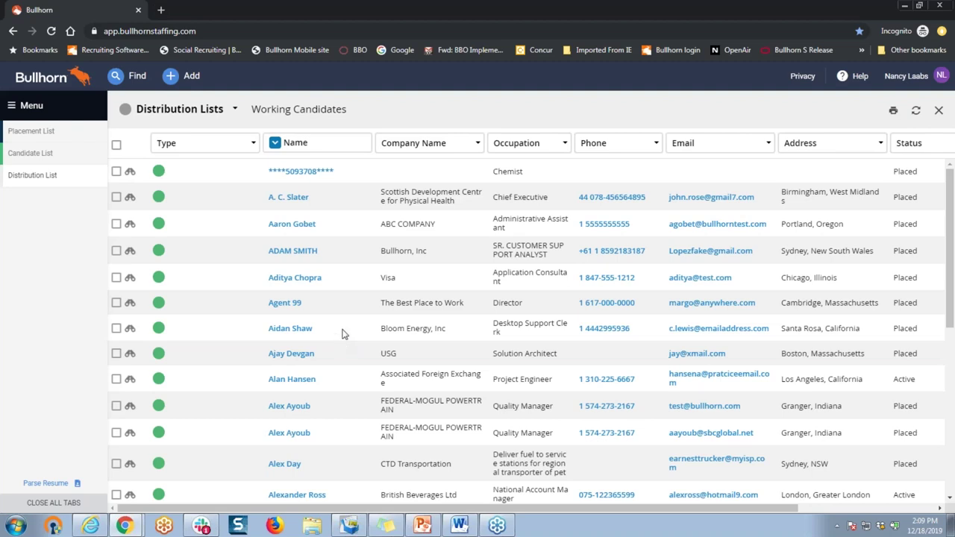
- Select all matching records in the distribution list and start an email to all of them
left_click(116, 145)
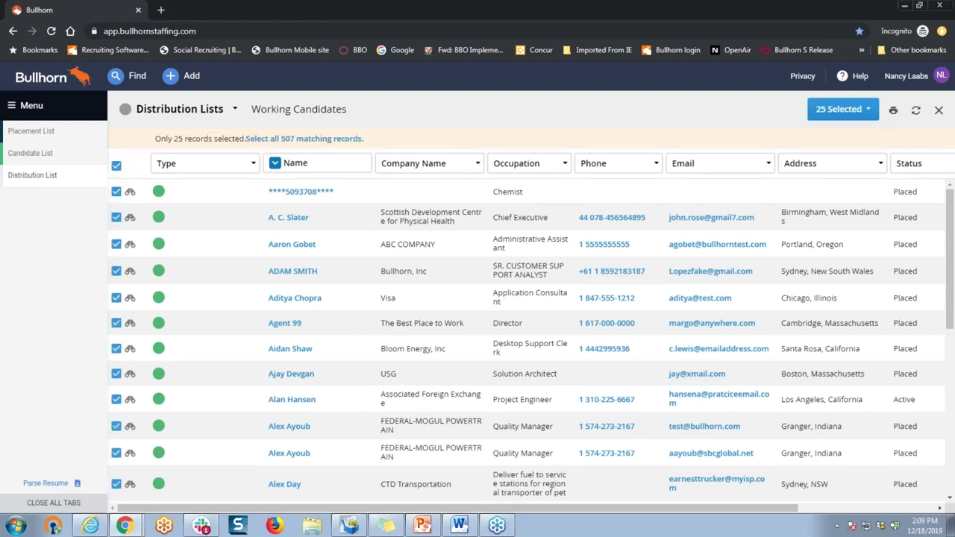
left_click(320, 139)
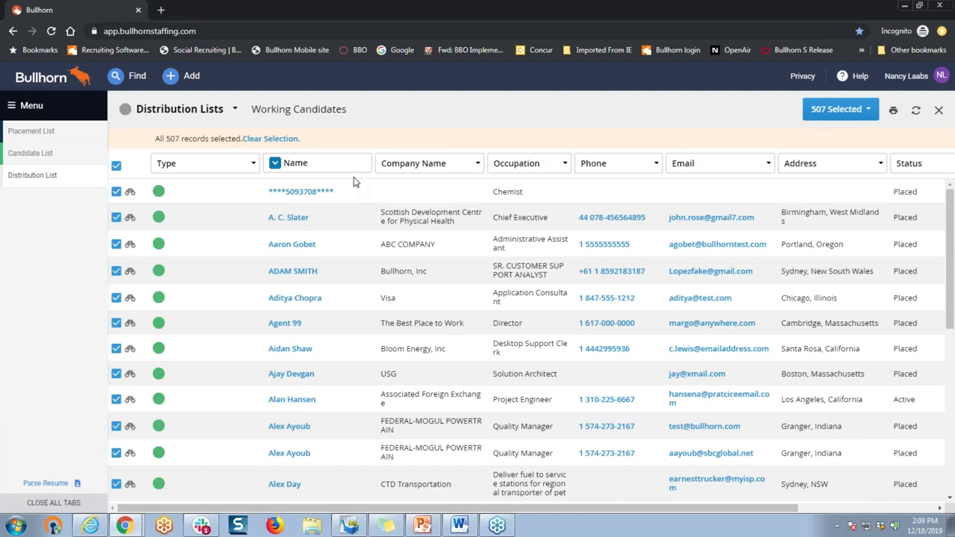
left_click(867, 110)
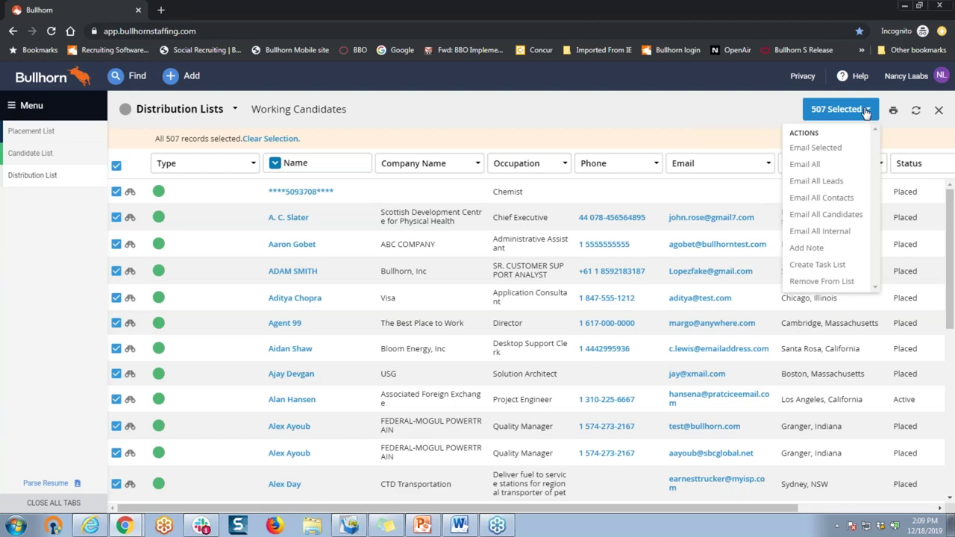
left_click(849, 165)
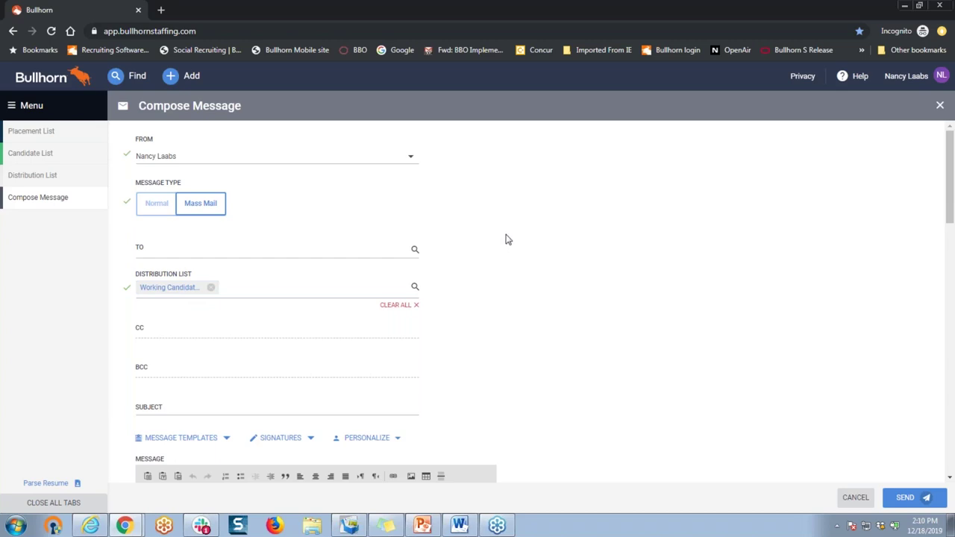
- Enter the subject "Upcoming Webinar" and write "Please join us in January for our free webinar!" above the signature in the message
left_click(194, 403)
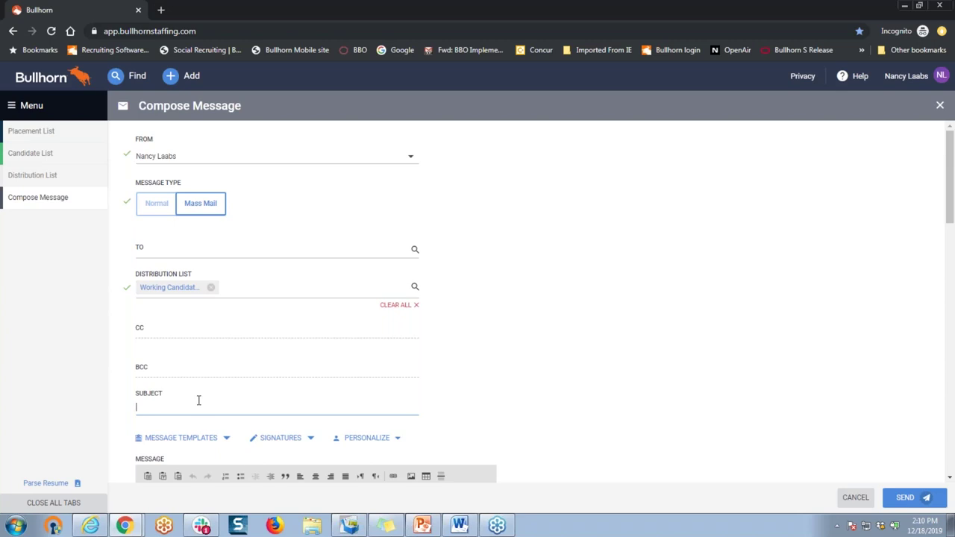
type("Upcoming Webinar")
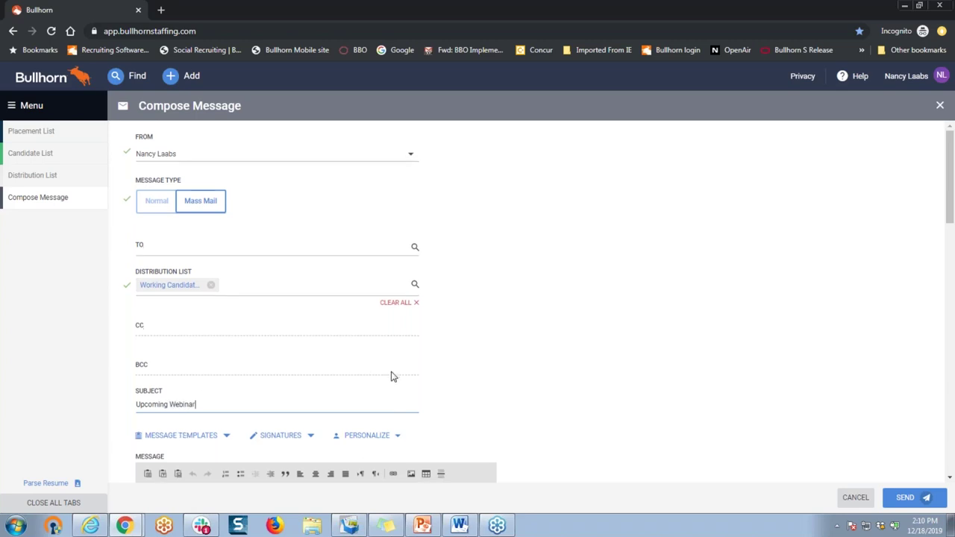
scroll(393, 376, "down", 2)
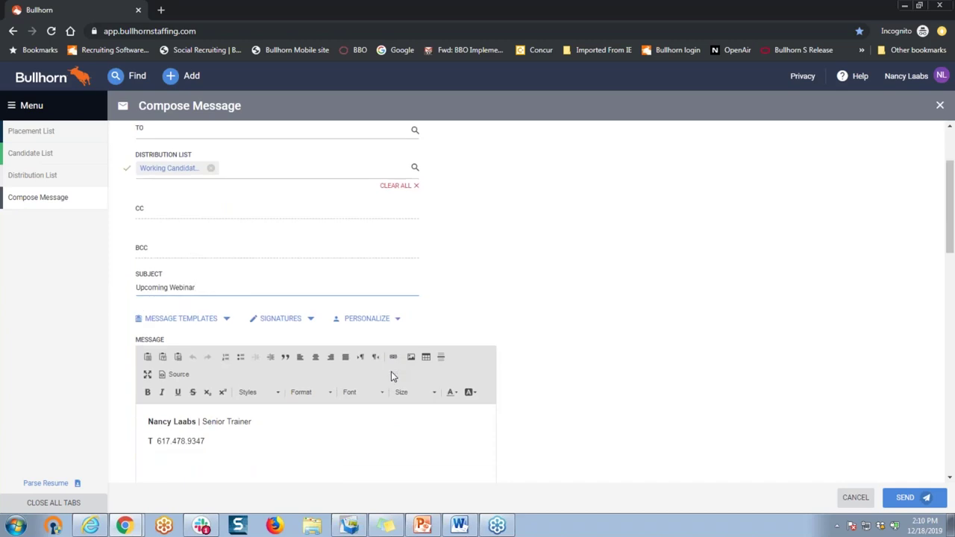
left_click(146, 421)
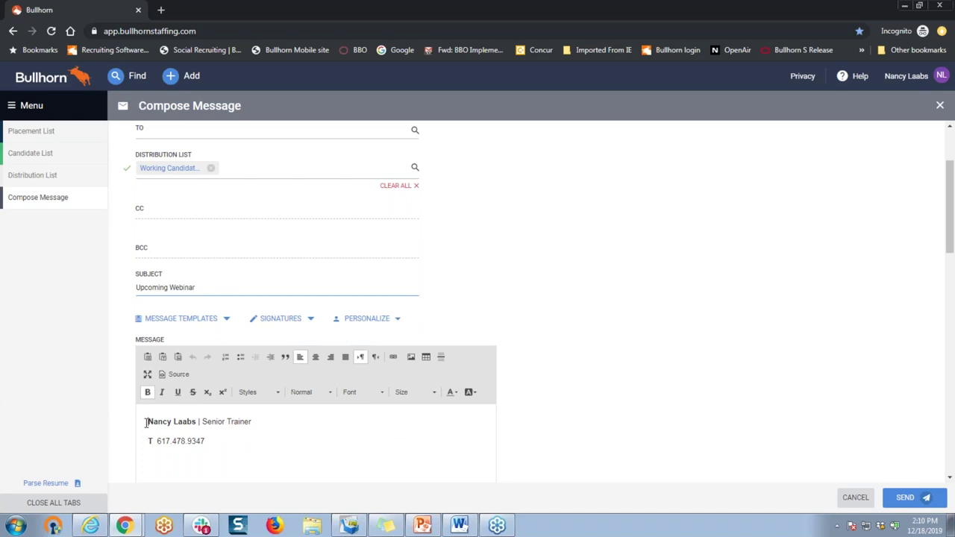
key("Return")
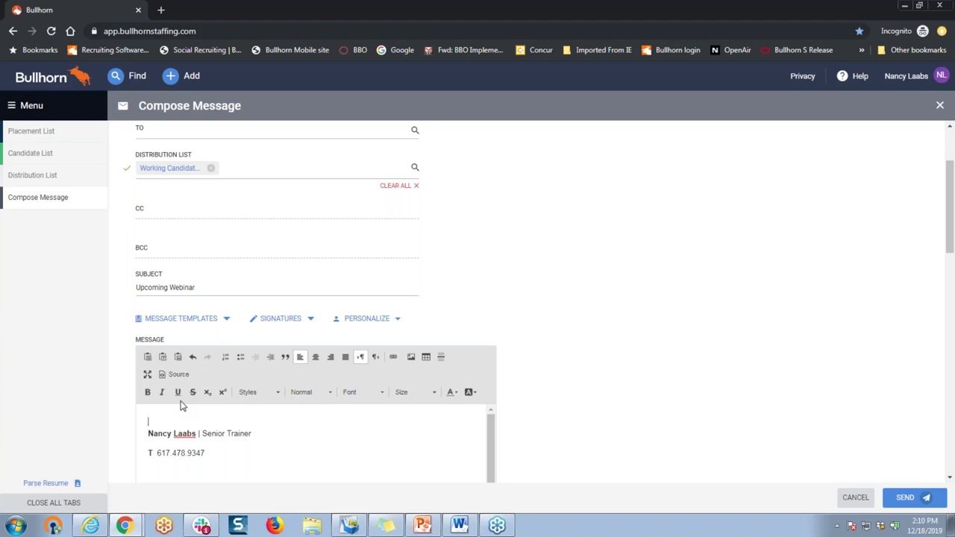
type("Please join us in January for our free webinar!")
key("Return")
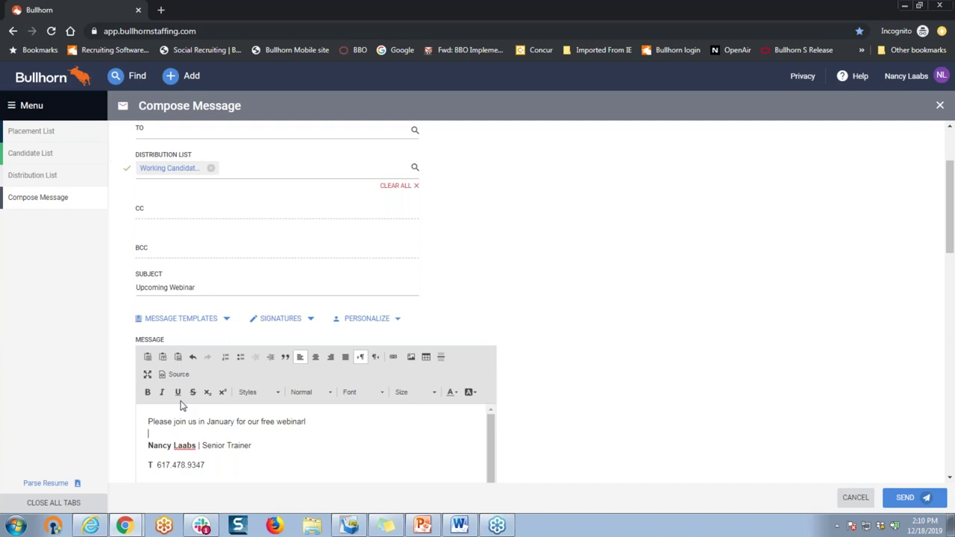
left_click(313, 423)
- Send the mass mail and review the opted-out recipients and those with invalid email addresses
left_click(903, 498)
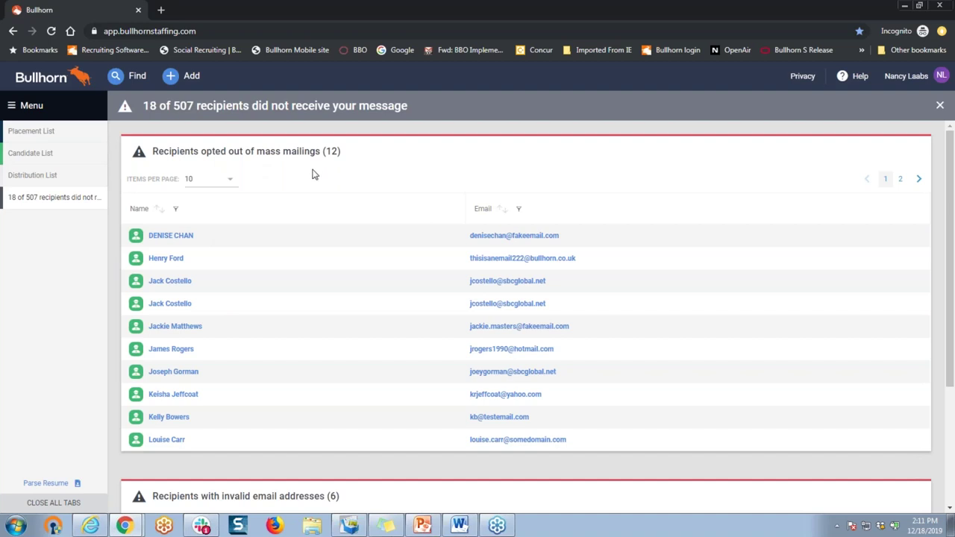
scroll(323, 190, "down", 1)
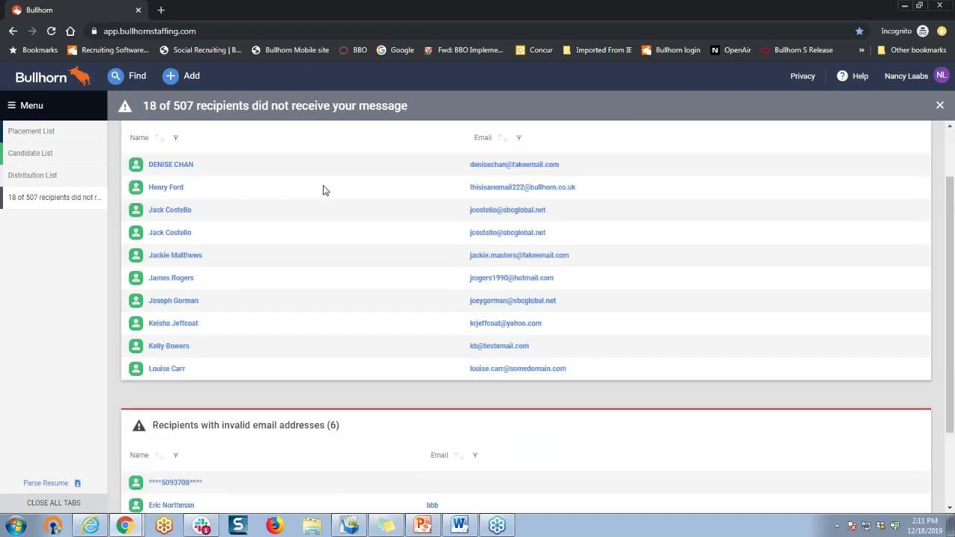
scroll(323, 190, "down", 2)
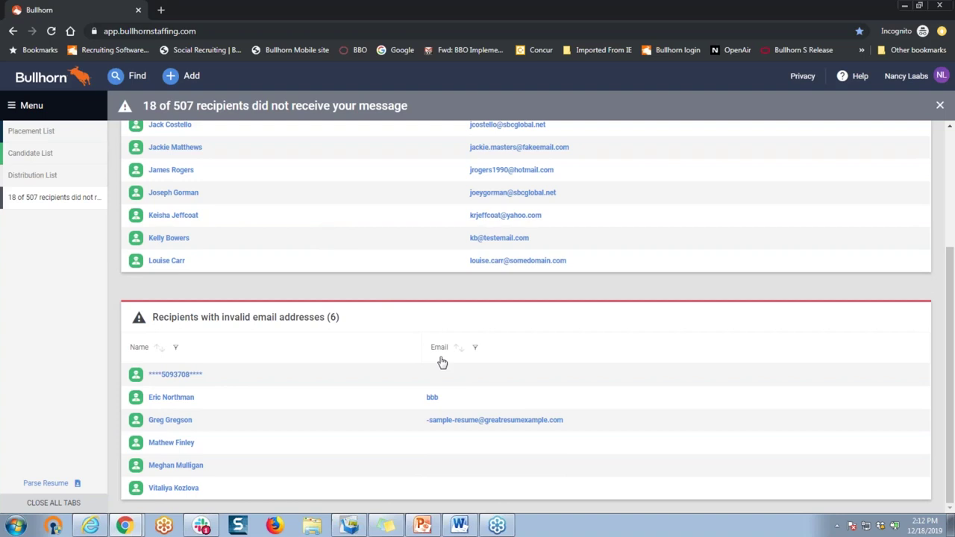
- Switch to the PowerPoint slide show, show the "Mass Mailing Best Practices" slide and end the show
mouse_move(423, 528)
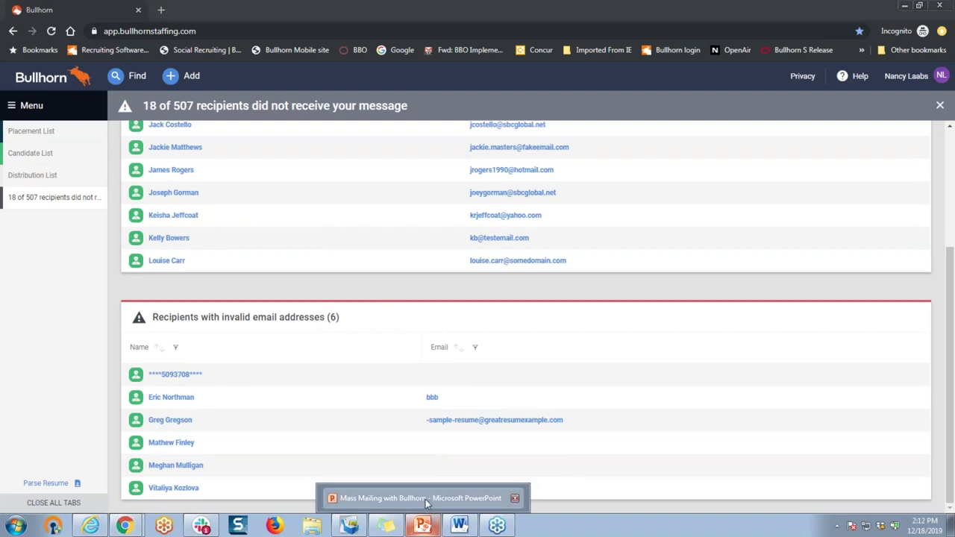
left_click(426, 504)
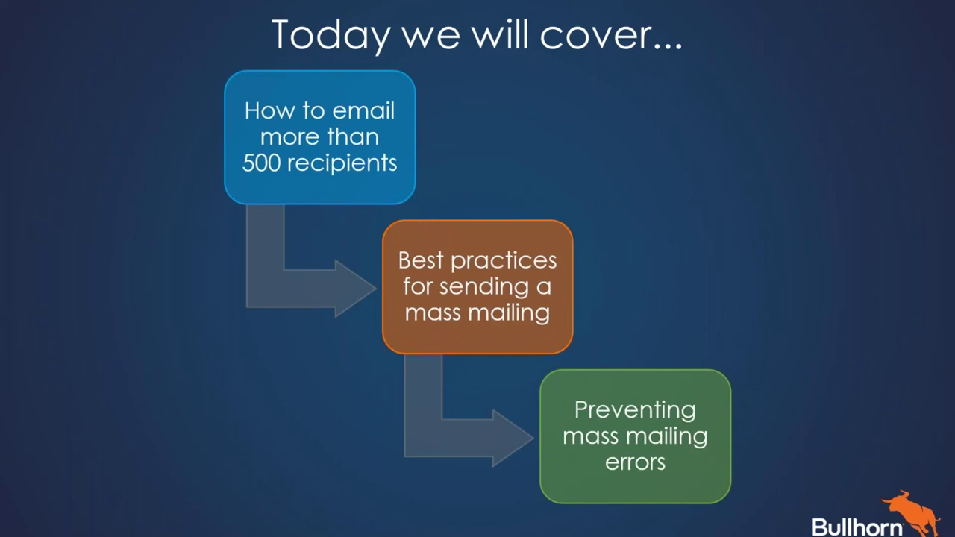
key("Right")
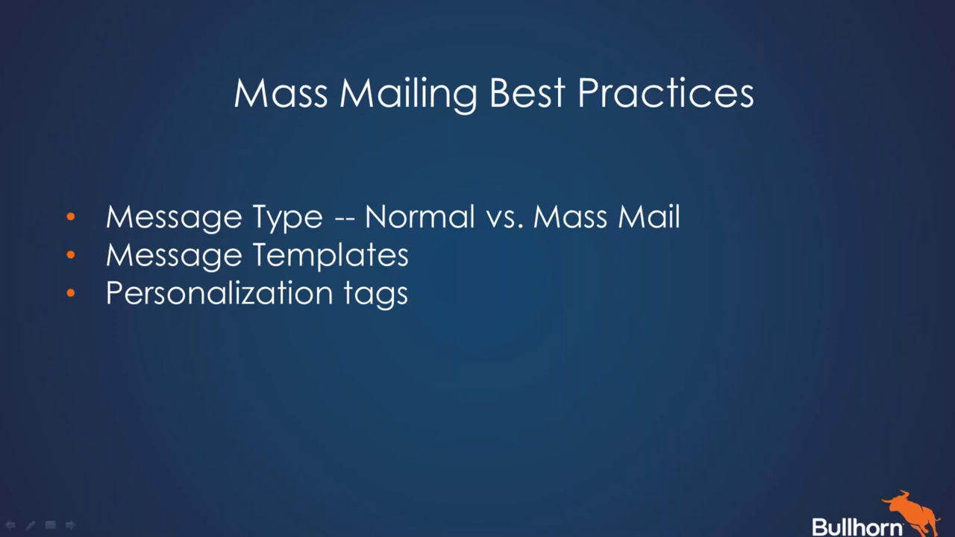
key("Escape")
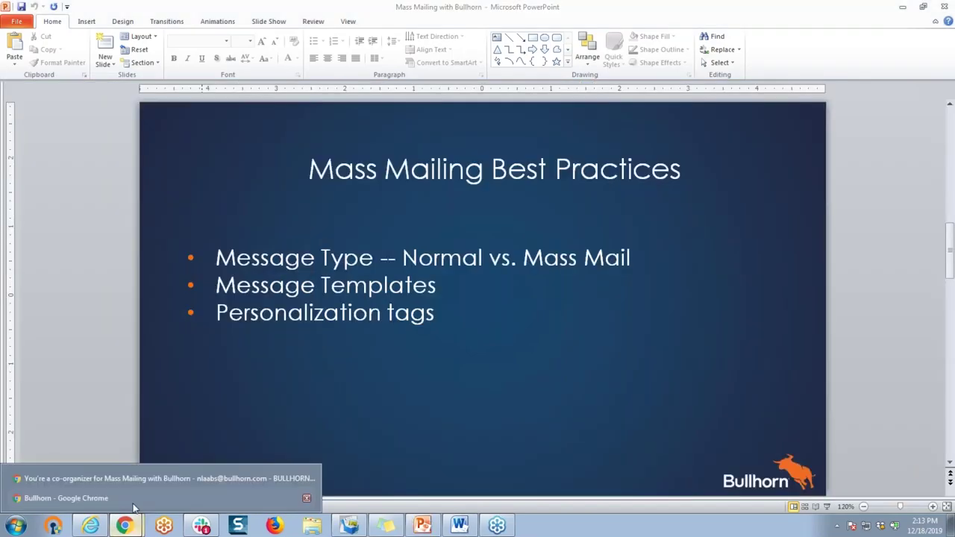
- Switch back to Bullhorn in the browser and return to the "Working Candidates" distribution list
left_click(134, 498)
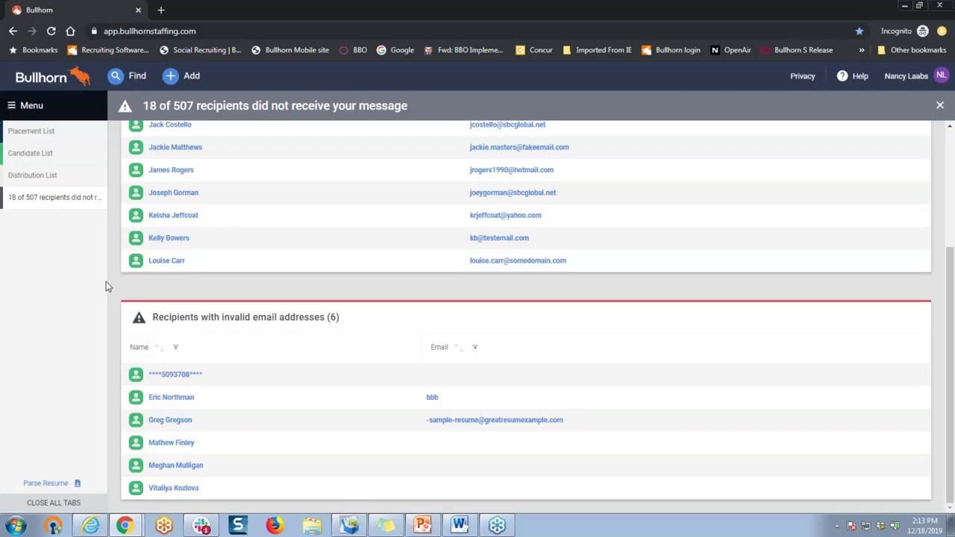
left_click_drag(49, 154, 54, 175)
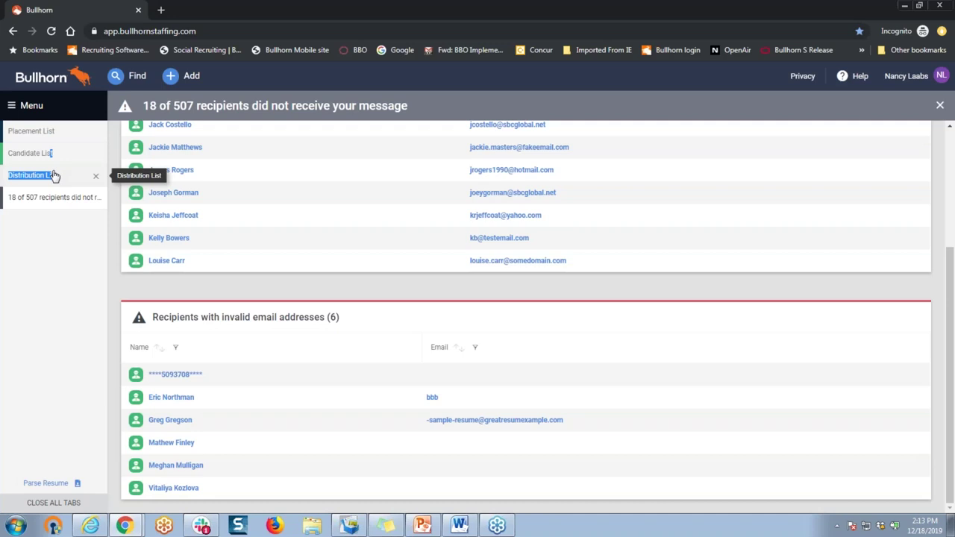
left_click(54, 175)
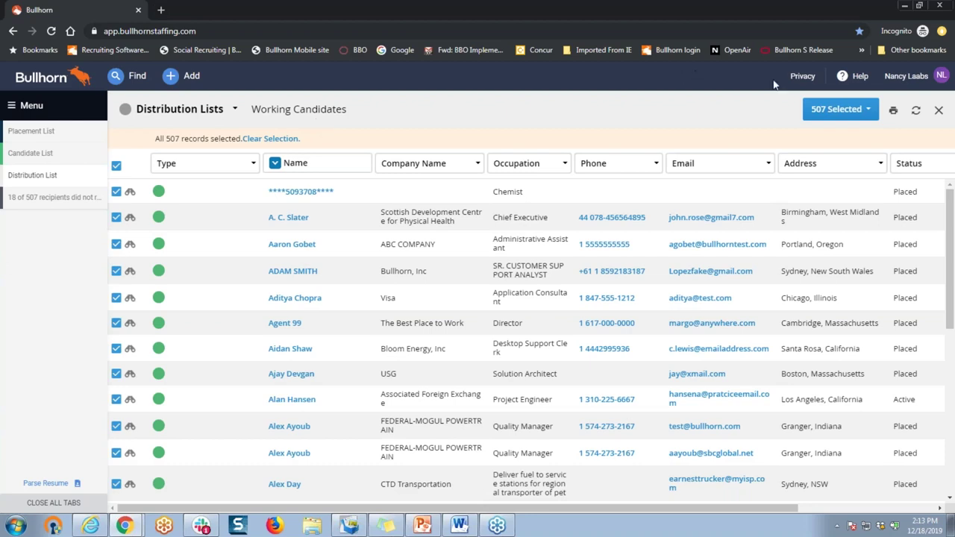
- Start an email to everyone on the list, examine the message type options, and close the unsent message
left_click(855, 110)
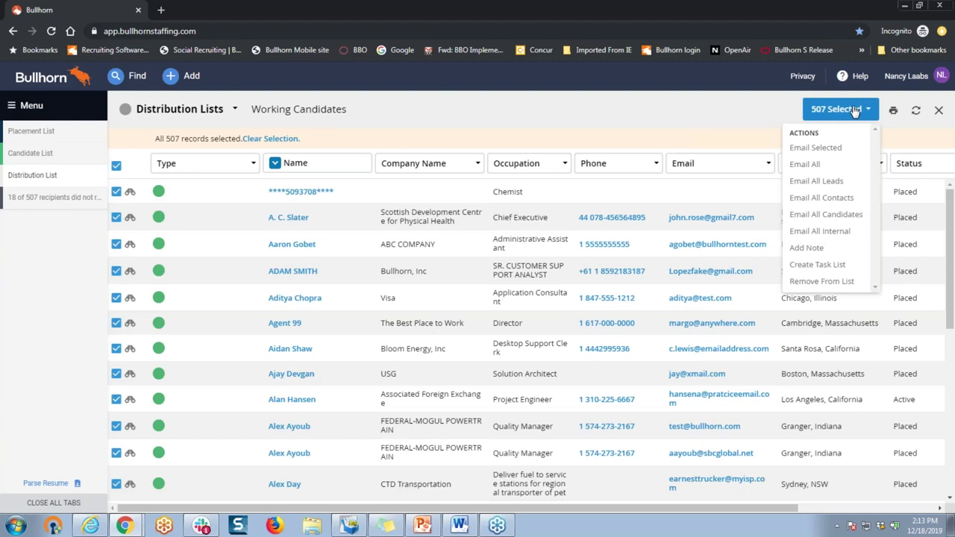
left_click(836, 165)
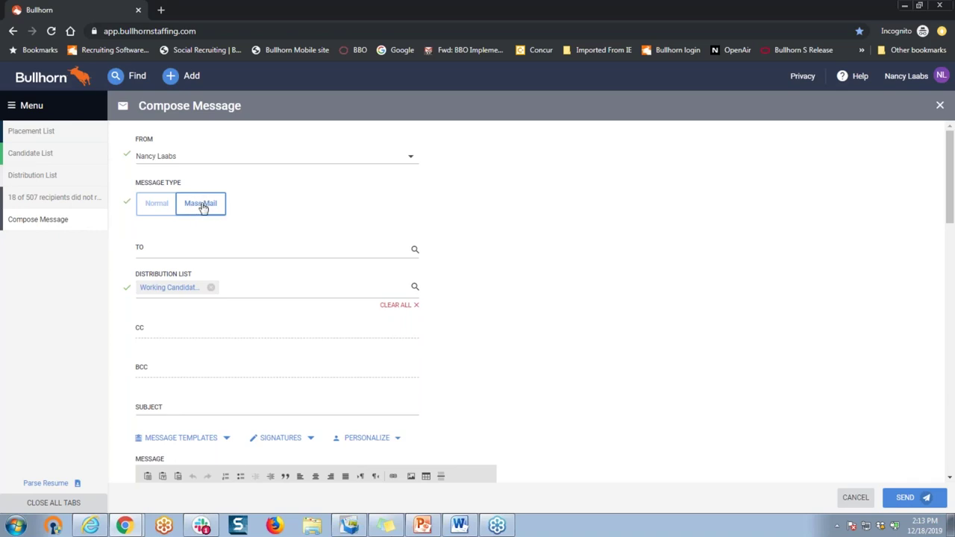
left_click(96, 223)
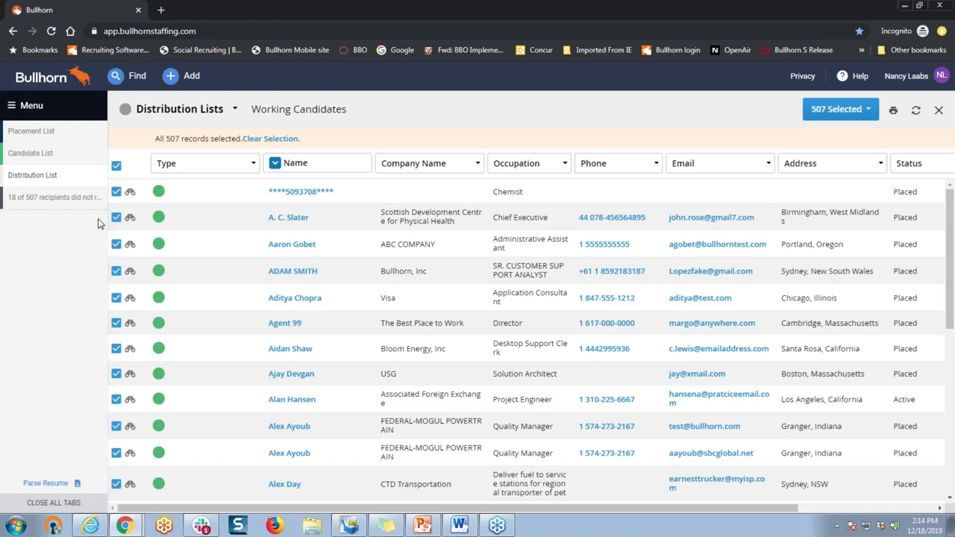
- Add a new message template named "Check on Availability" and set its visibility to public
left_click(39, 108)
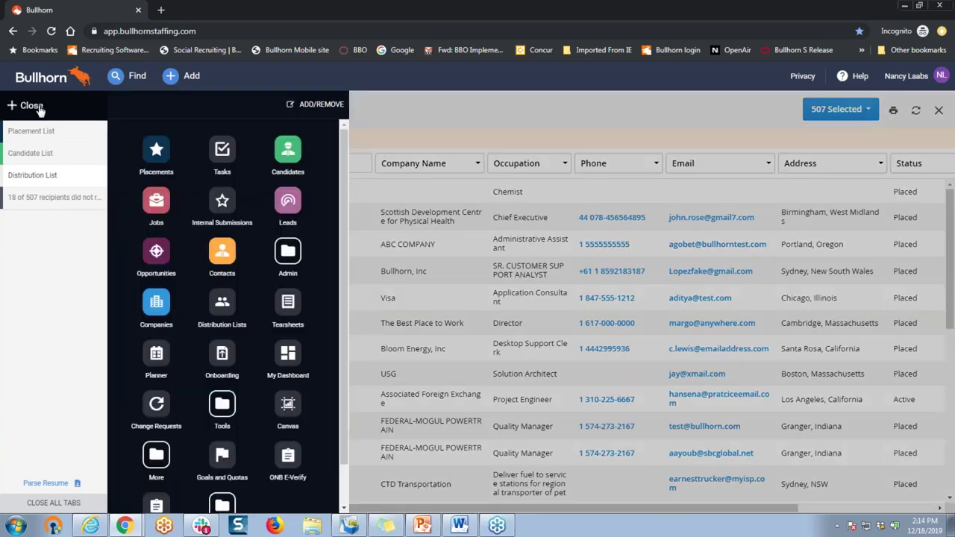
left_click(224, 403)
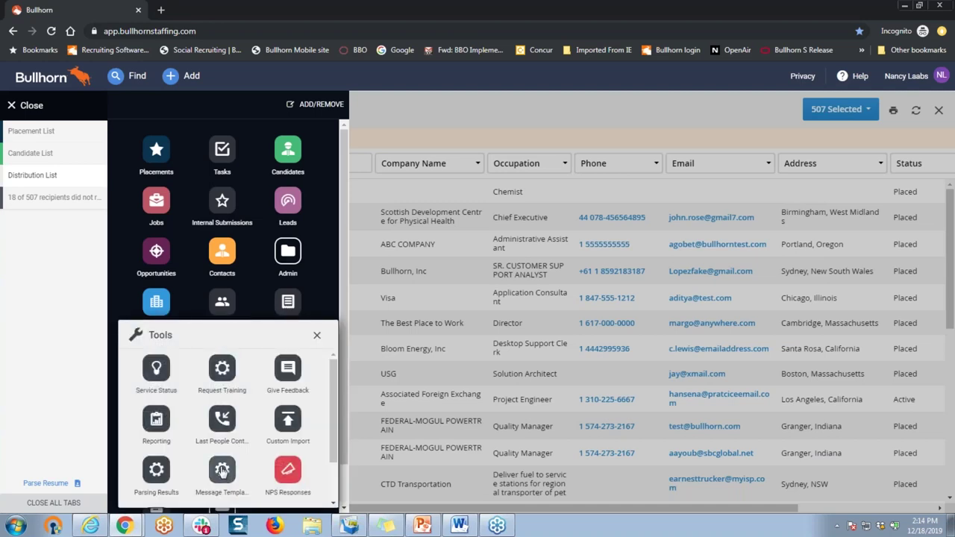
left_click(222, 470)
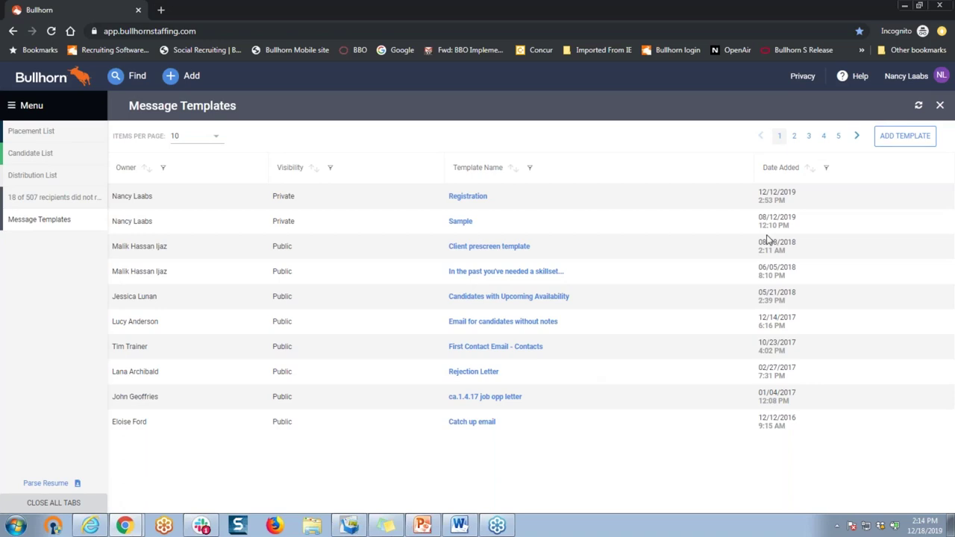
left_click(889, 144)
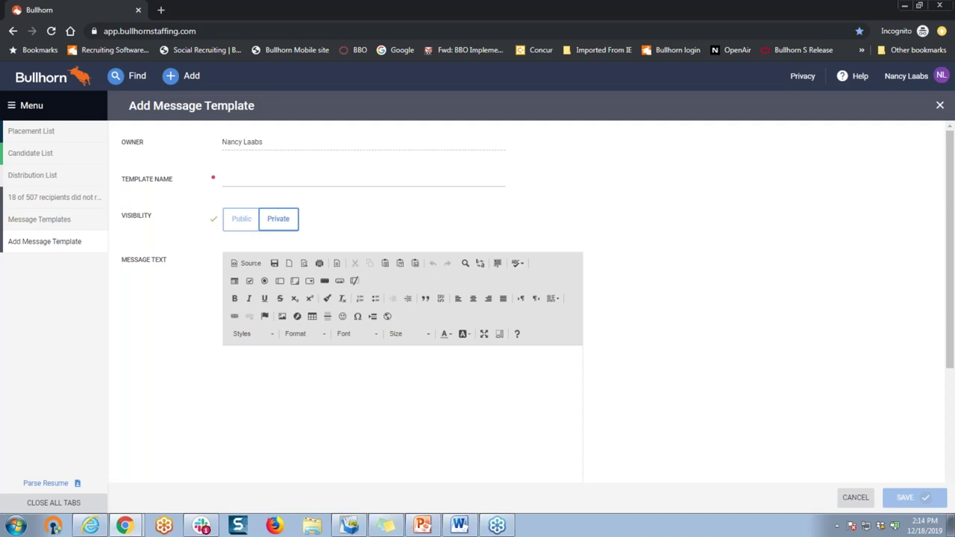
left_click(285, 175)
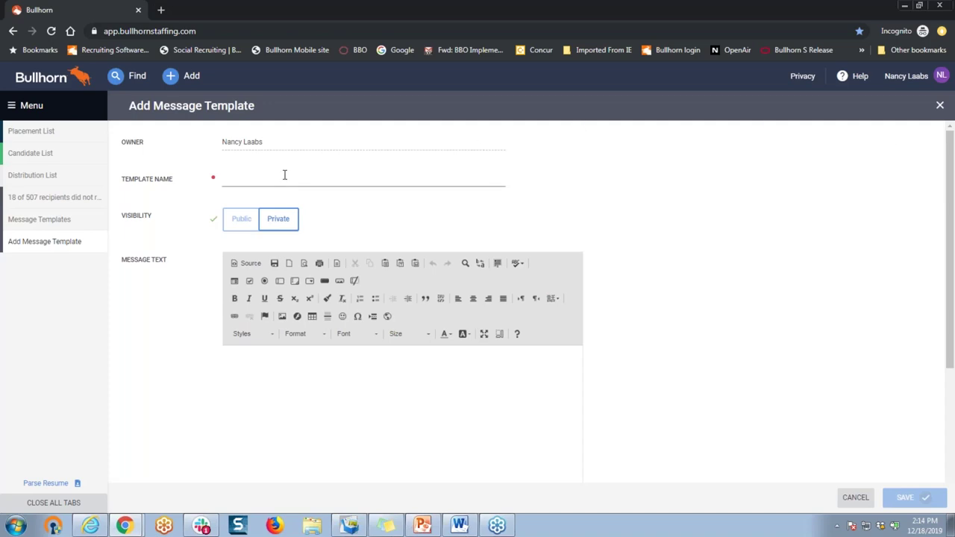
left_click(284, 175)
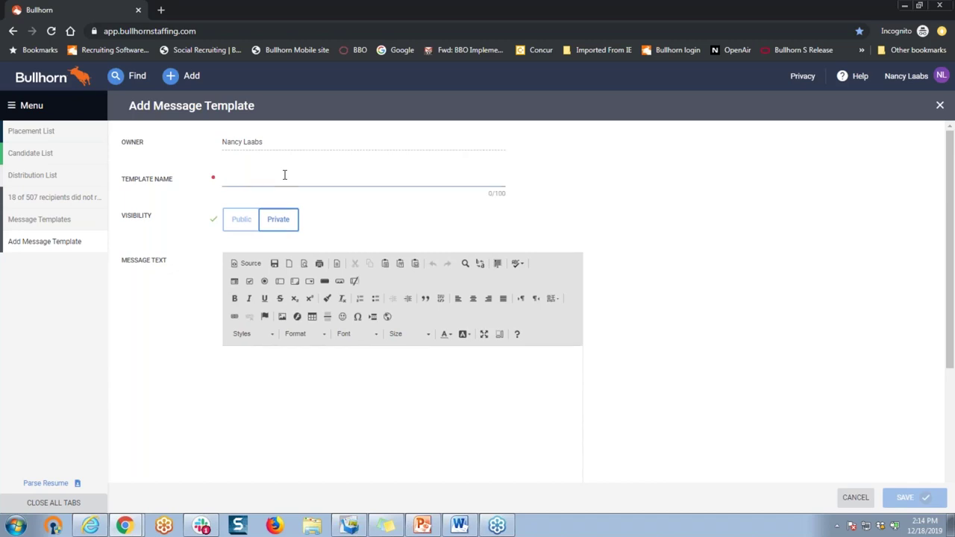
type("Check on ")
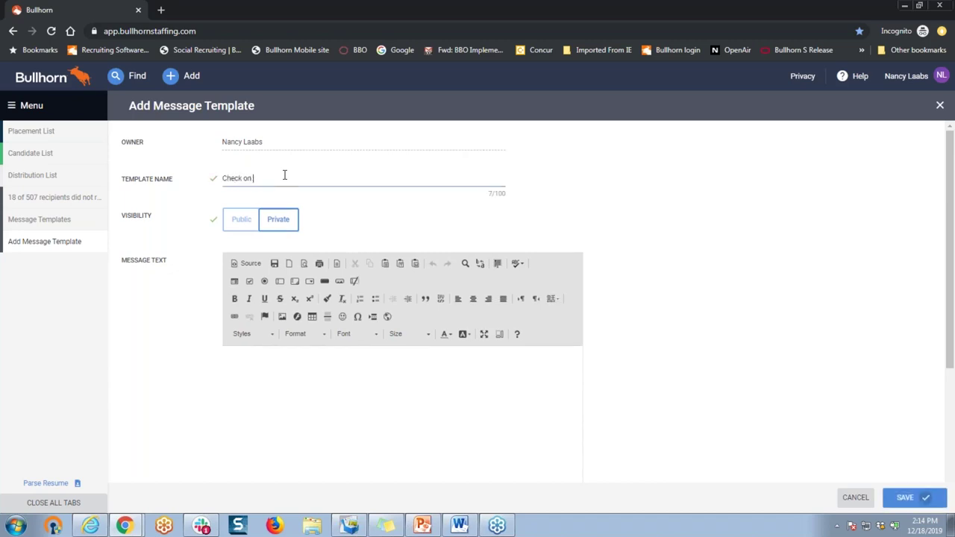
type("Availability")
left_click(240, 227)
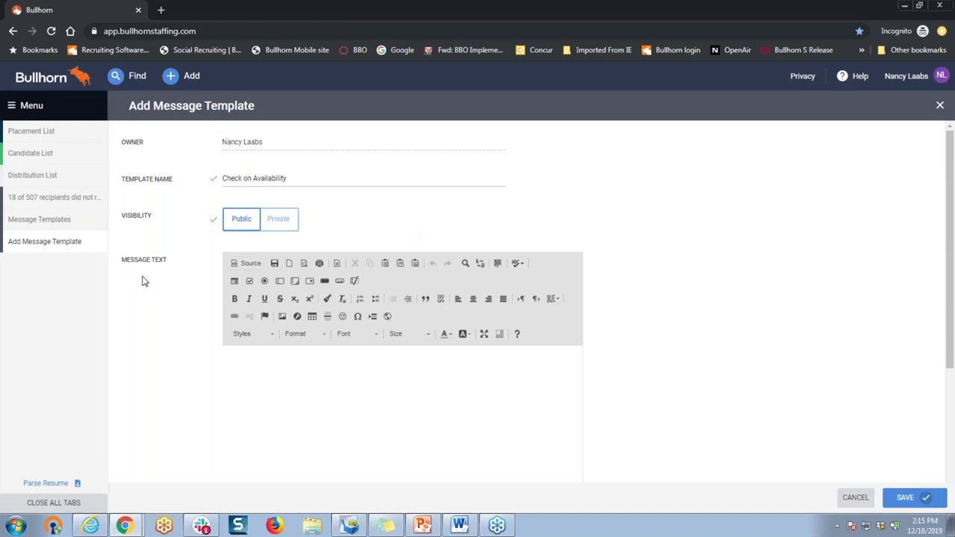
- Write the template greeting "Hello," and the sentence "I wanted to touch bse with you because my records show you're nearing the end of your placement."
left_click(264, 366)
type("Hello,")
key("Return")
type("I wanted")
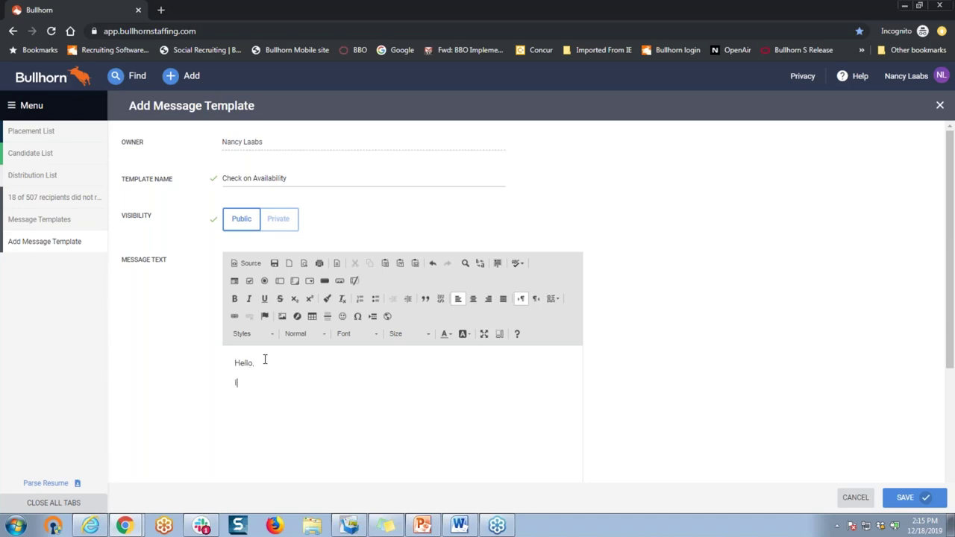
type("touch bse with you because ")
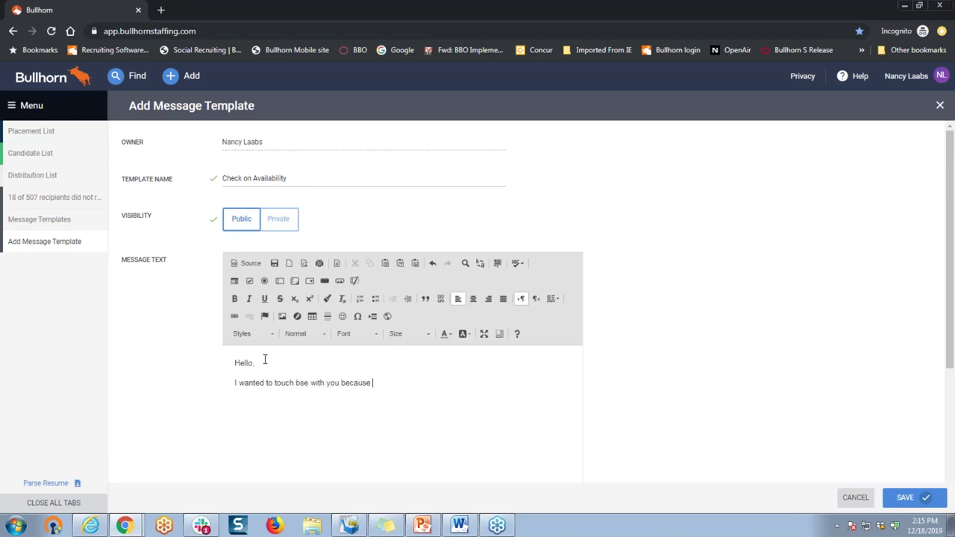
type("my records show you're nea")
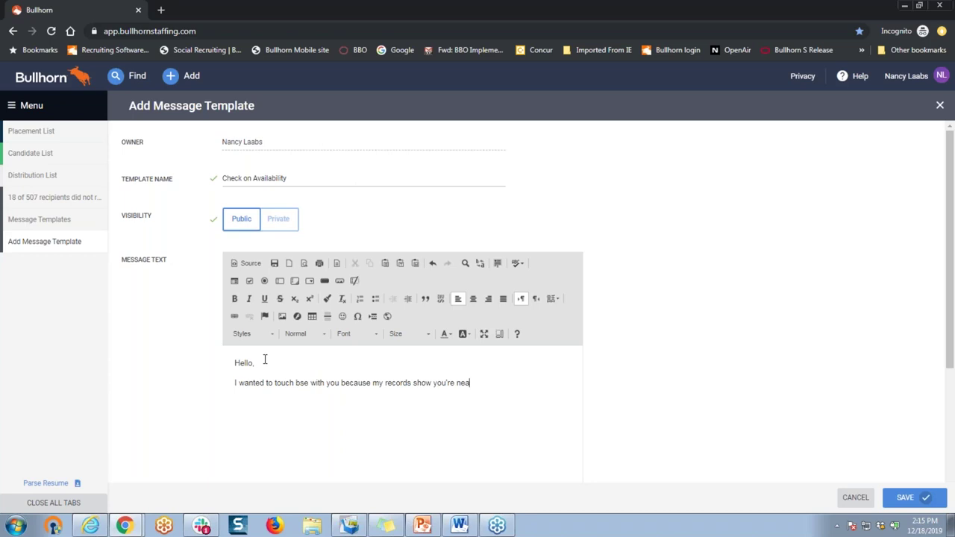
type("ring the end of")
type(" your place")
type("ment.")
- Complete the template text with "I'd love to work with you again!" and "Please don't hesitate to contact me.", and save the template
type(" (")
type("'d lo")
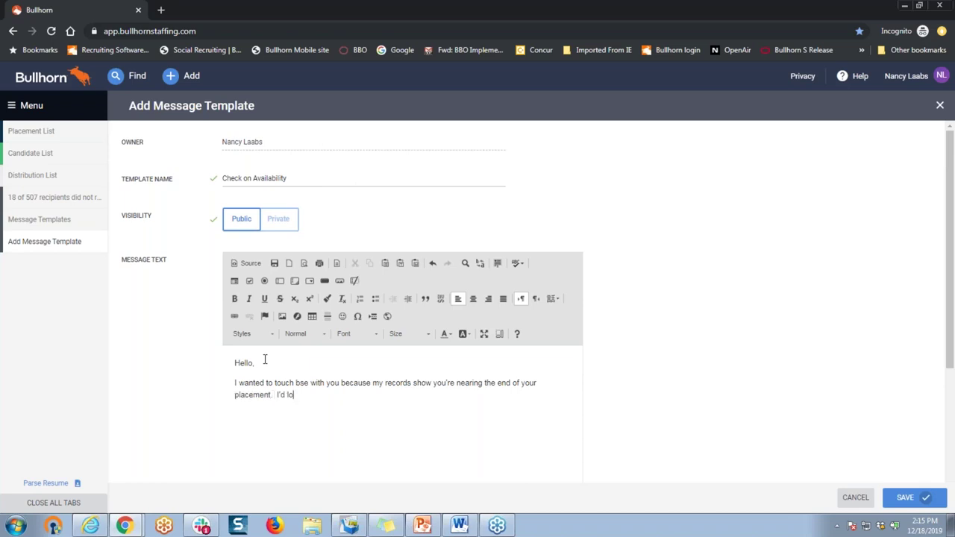
type("ve to work with you again!")
key("Return")
type("P")
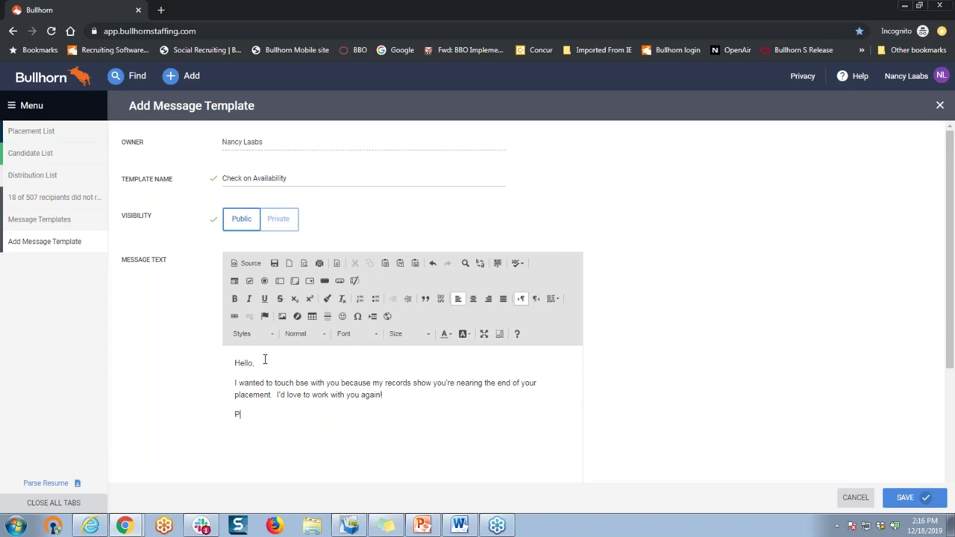
type("lease don't hesitate to contact me")
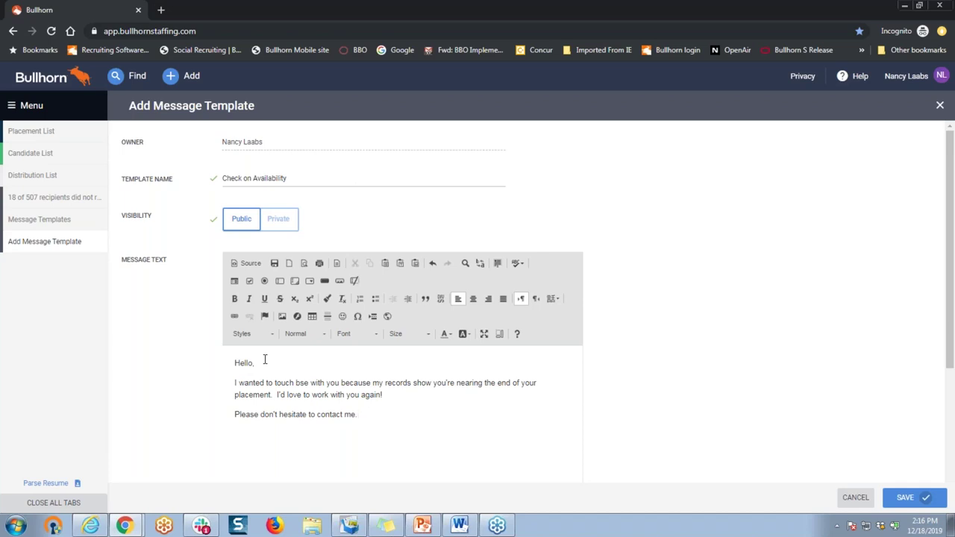
left_click(899, 500)
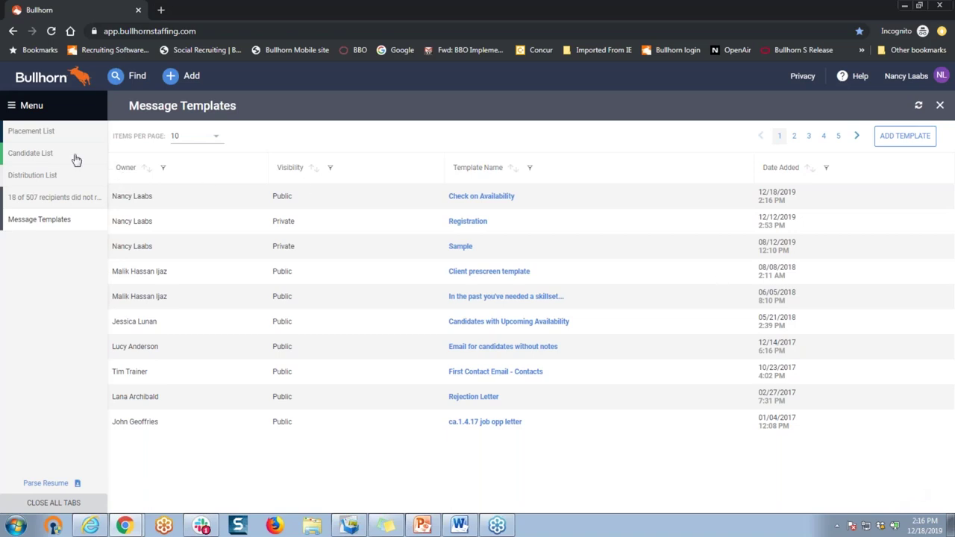
- Return to the placement list, load more placements and select the first 50 records
left_click(44, 136)
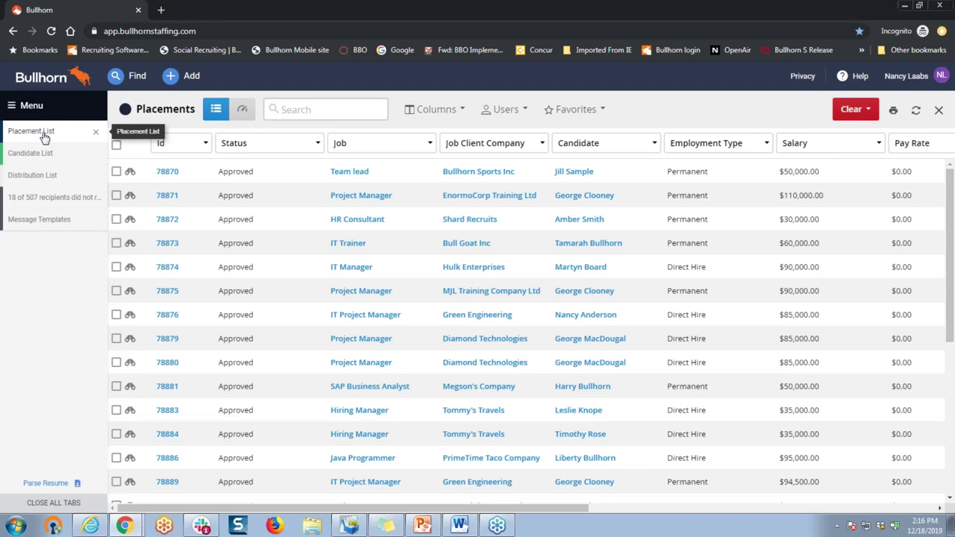
left_click(116, 145)
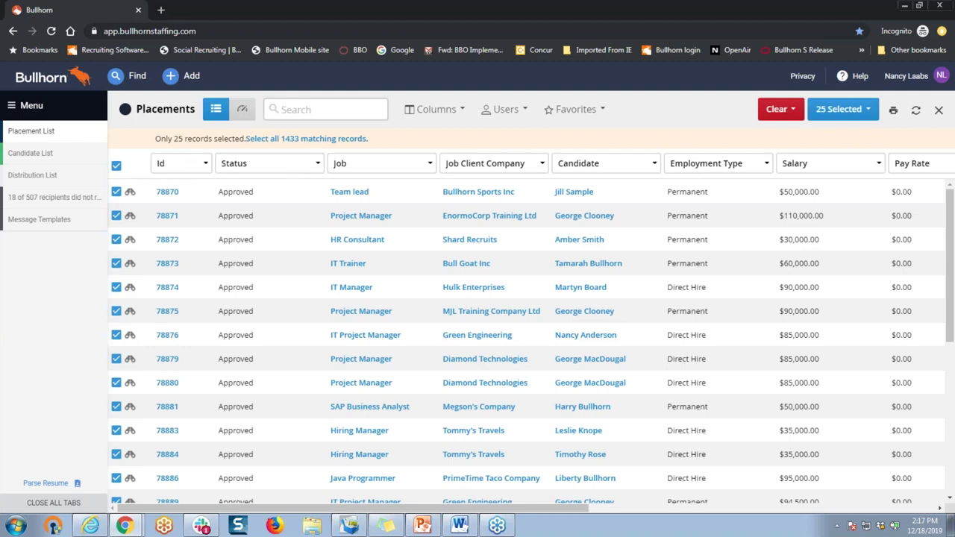
scroll(335, 289, "down", 1)
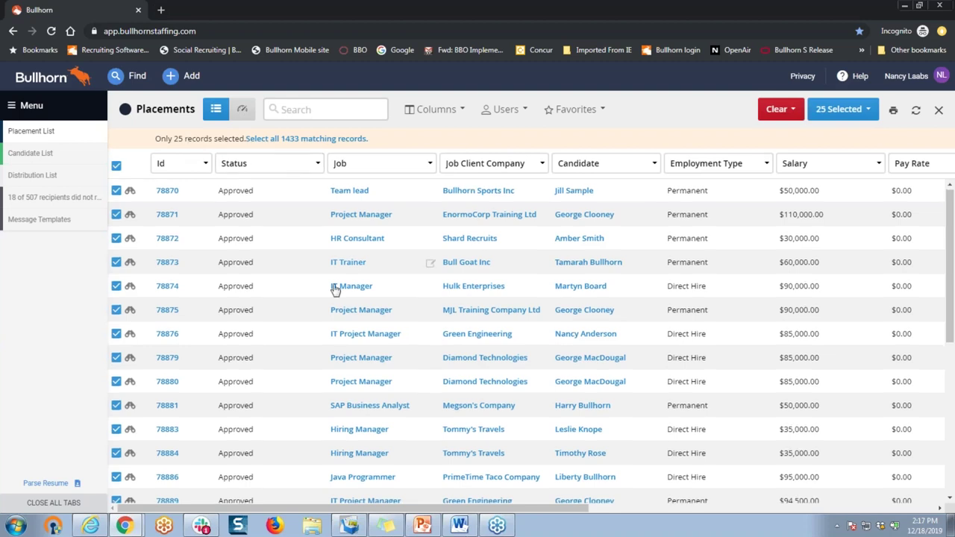
scroll(335, 290, "down", 10)
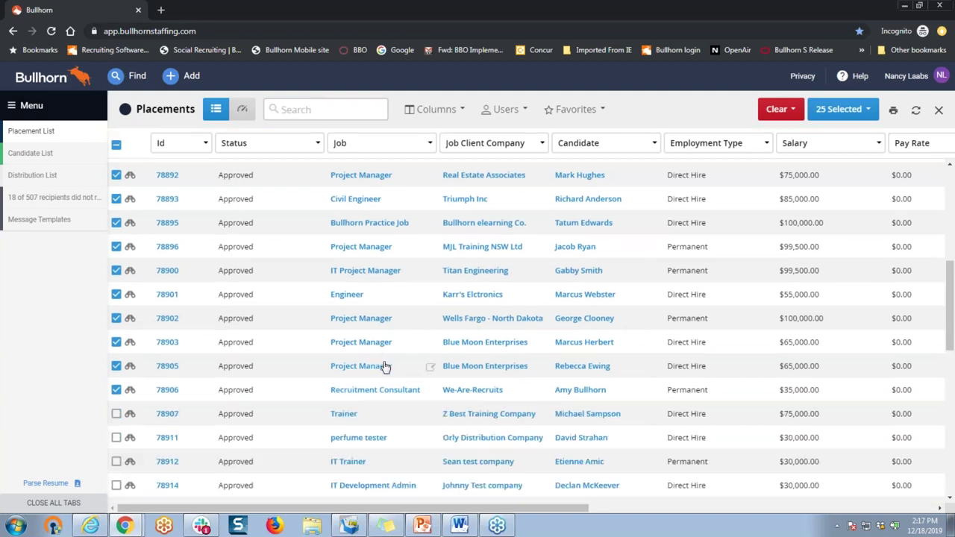
scroll(384, 366, "up", 5)
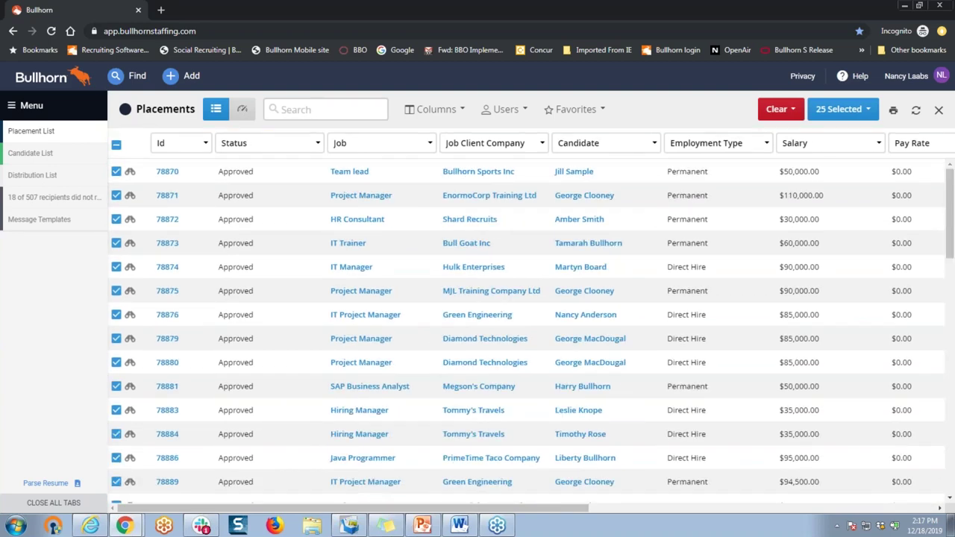
left_click(115, 144)
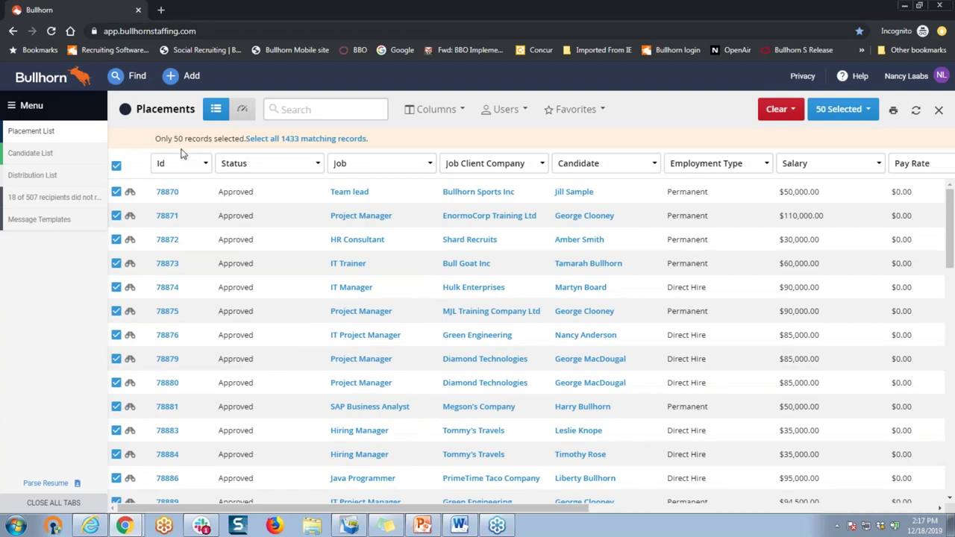
- Start an email to the candidates of the selected placements and insert the "Check on Availability" template
left_click(860, 111)
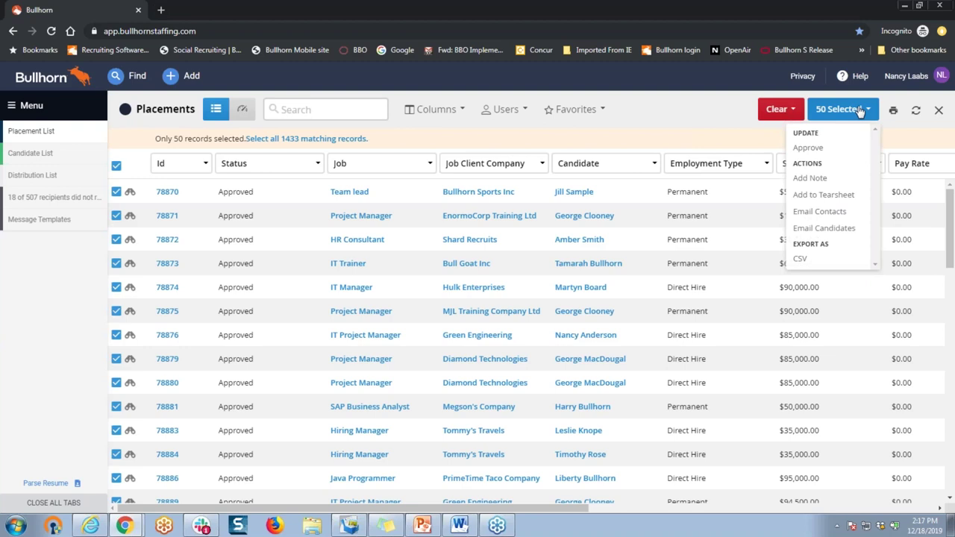
left_click(849, 229)
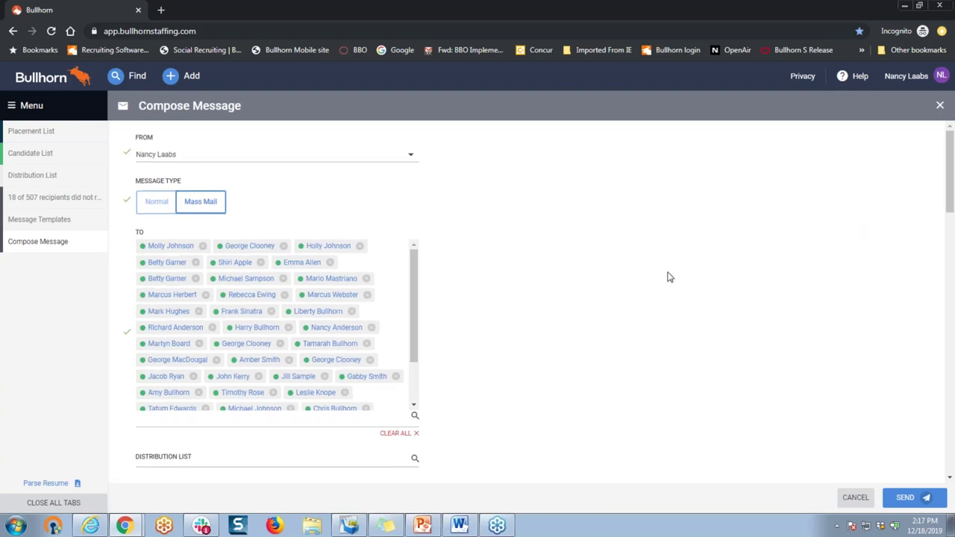
scroll(634, 277, "down", 3)
scroll(587, 276, "down", 1)
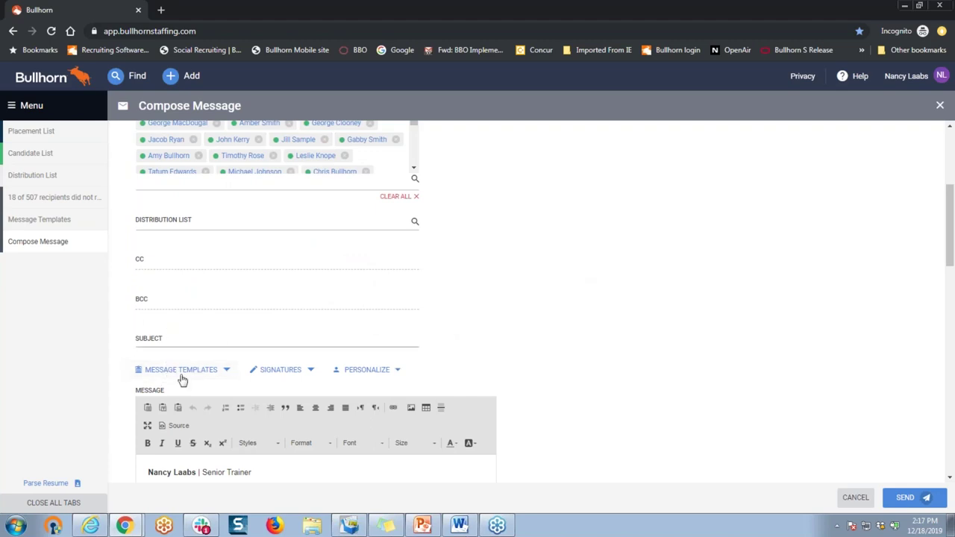
left_click(225, 375)
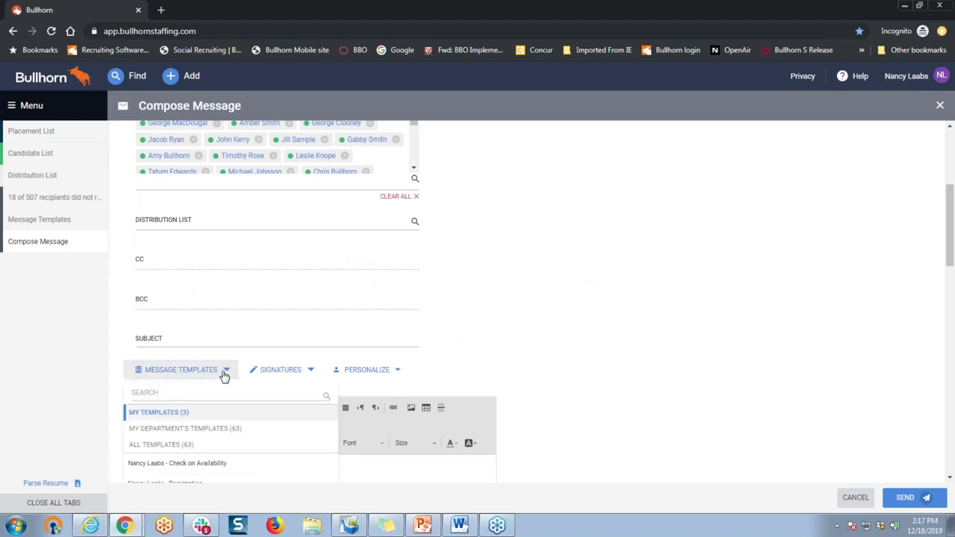
scroll(224, 375, "down", 2)
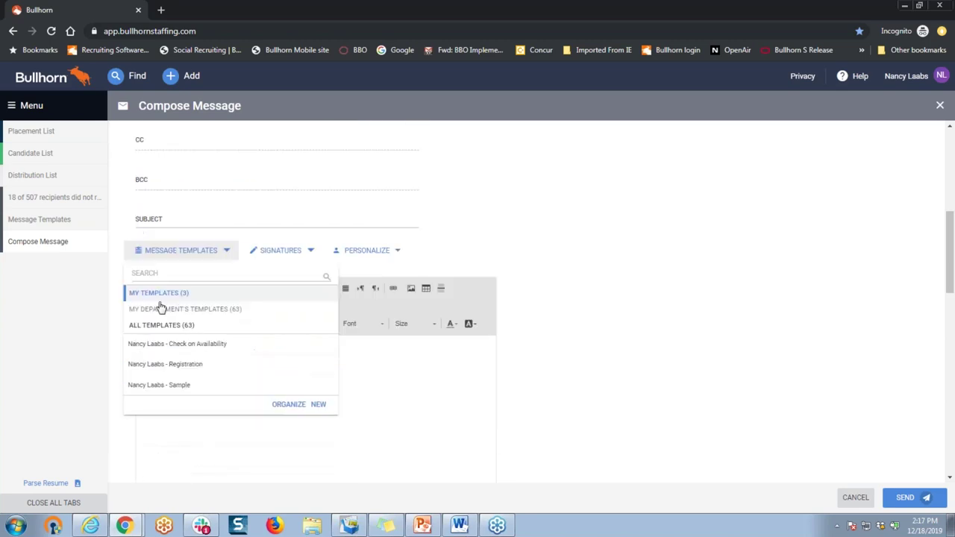
left_click(192, 349)
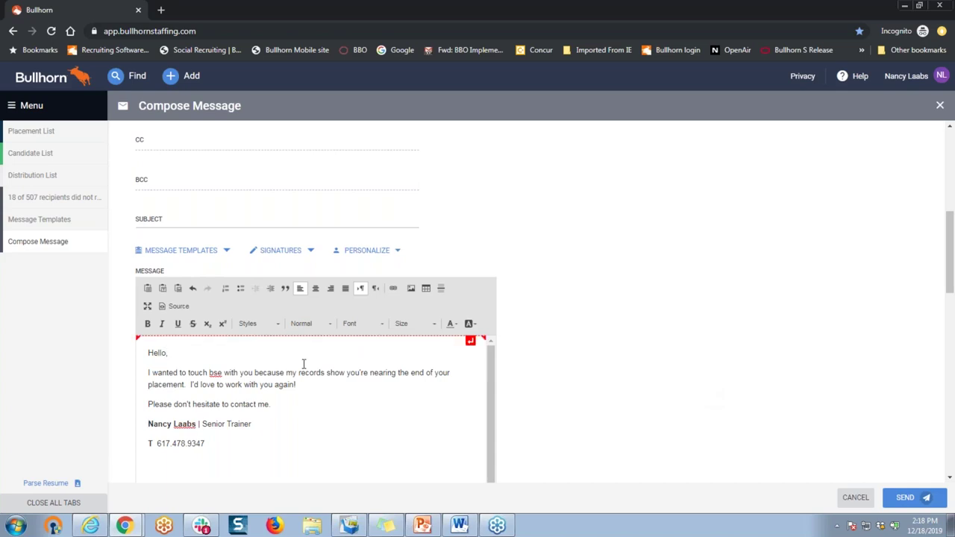
- Personalize the message greeting by inserting the First Name placeholder before the comma after "Hello"
key("Left")
left_click(397, 252)
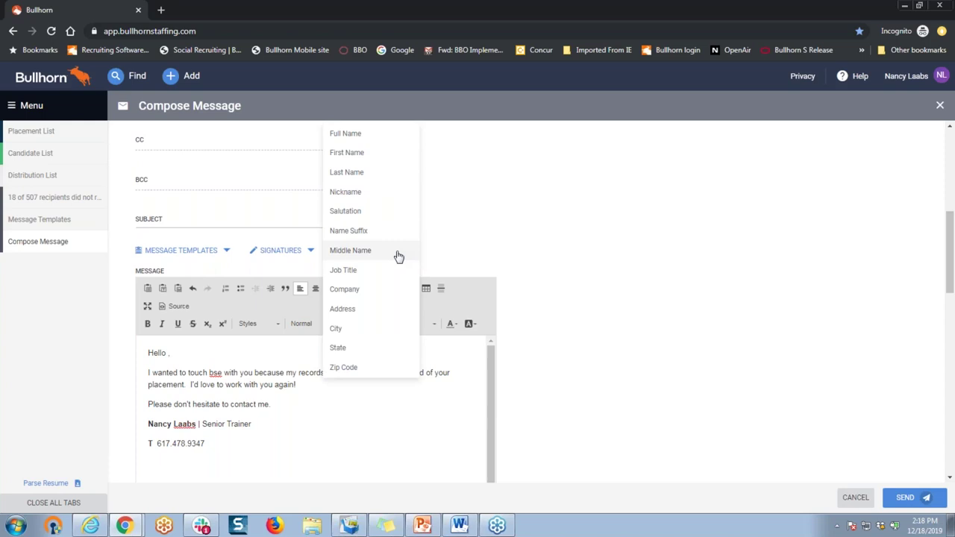
left_click(379, 153)
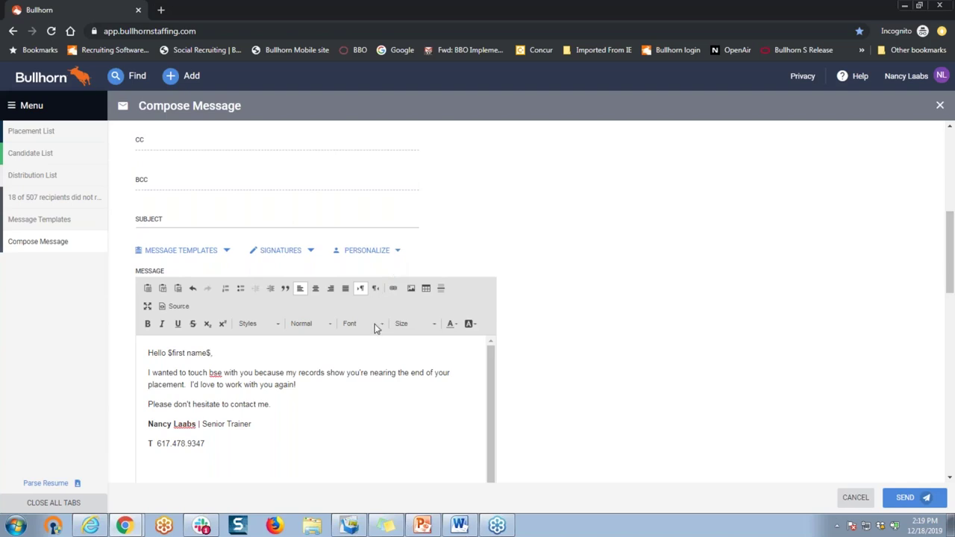
- Add "at" and the Company placeholder after "placement" in the message's first paragraph
left_click(185, 385)
key("Delete")
type("at")
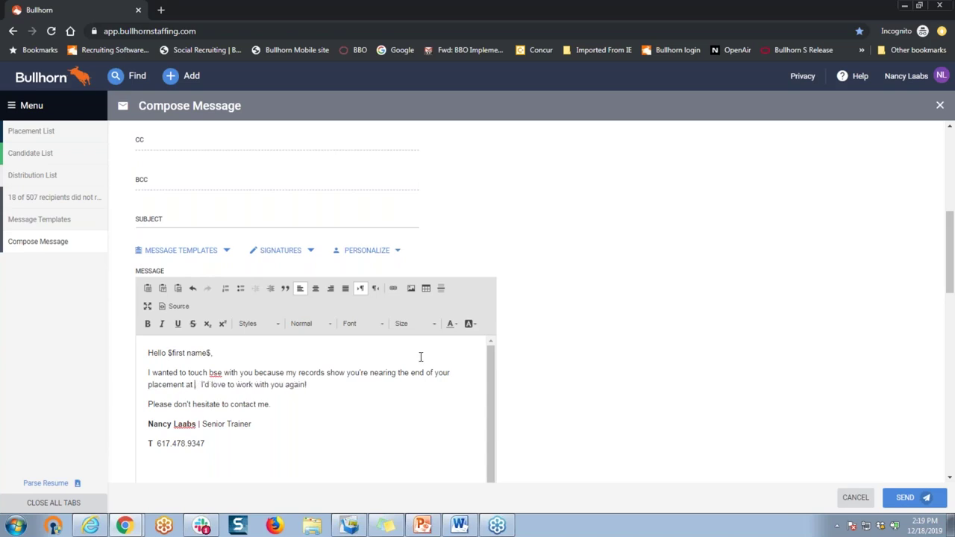
left_click(378, 253)
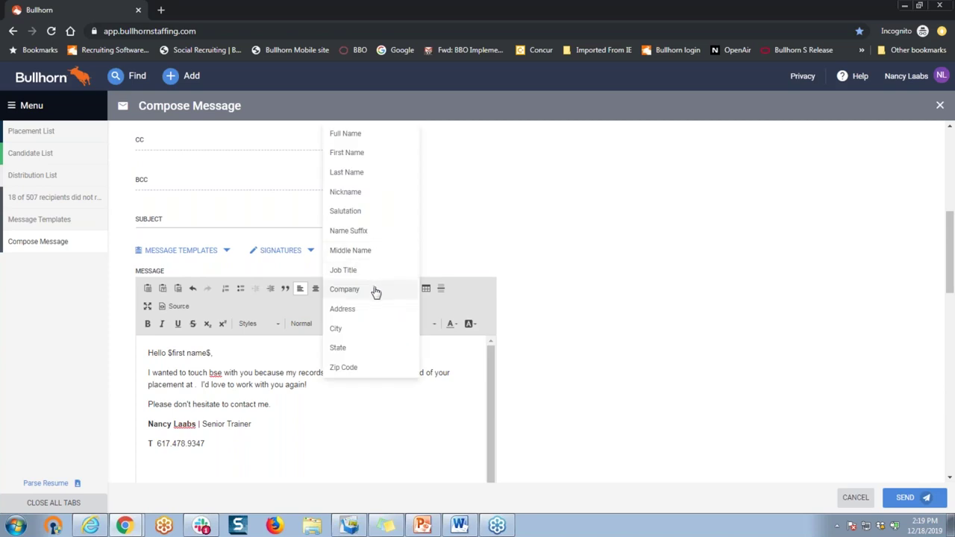
left_click(345, 290)
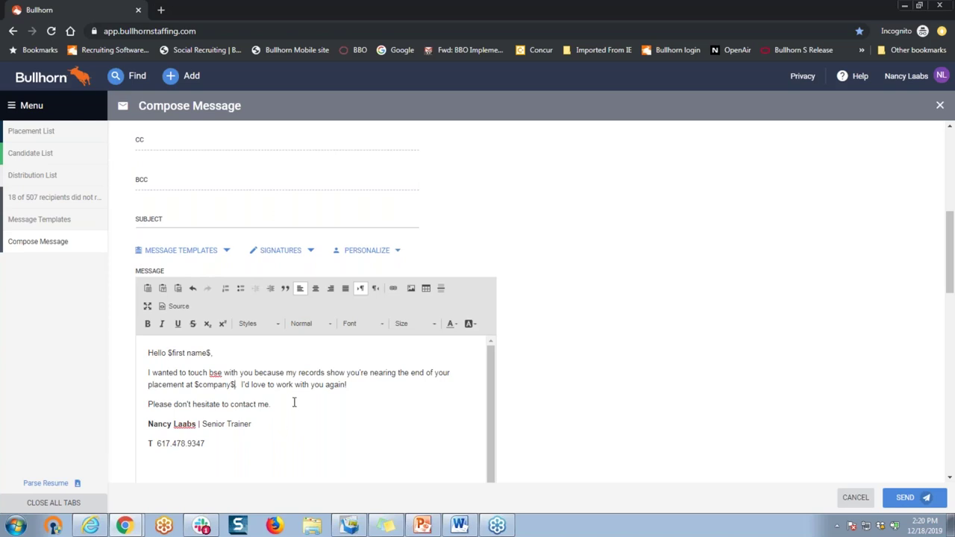
- Open the "Check on Availability" template for editing and change its greeting to "Hello $first name$," using the placeholder from the message
left_click(168, 353)
left_click_drag(171, 352, 210, 351)
left_click(33, 222)
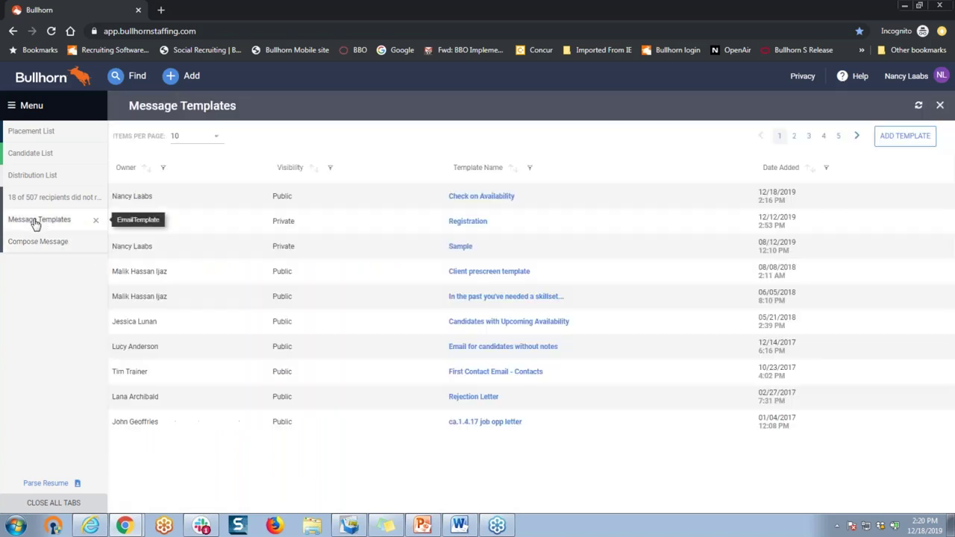
left_click(489, 199)
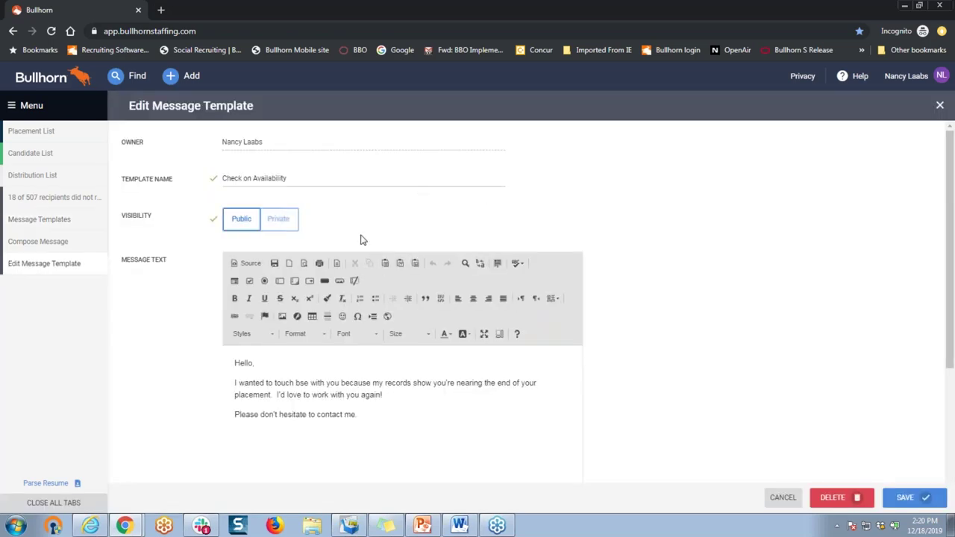
left_click(255, 363)
key("BackSpace")
type("$first name$,")
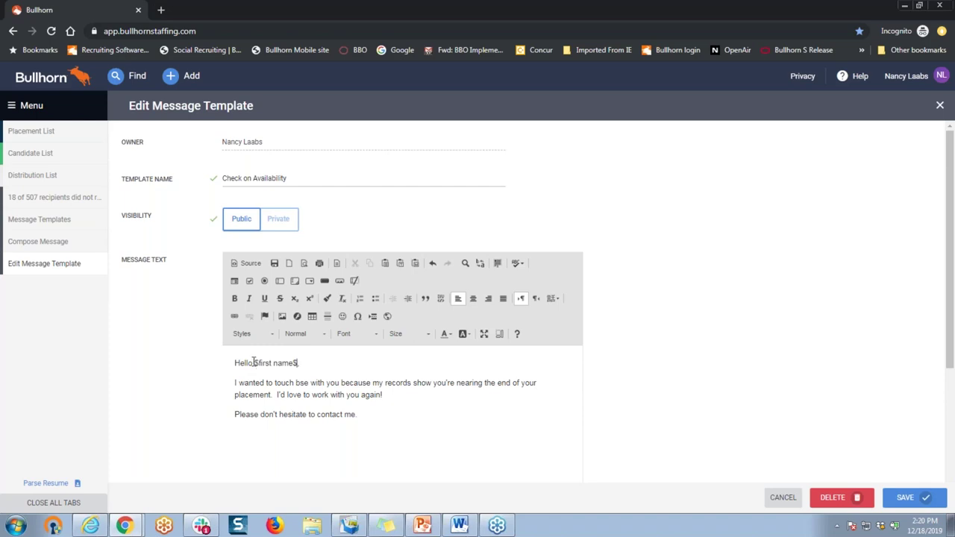
- Correct "bse" to "base" in the template, add "at $company$" after "placement" using the composed message's placeholder, and save the template
left_click(299, 383)
type("a")
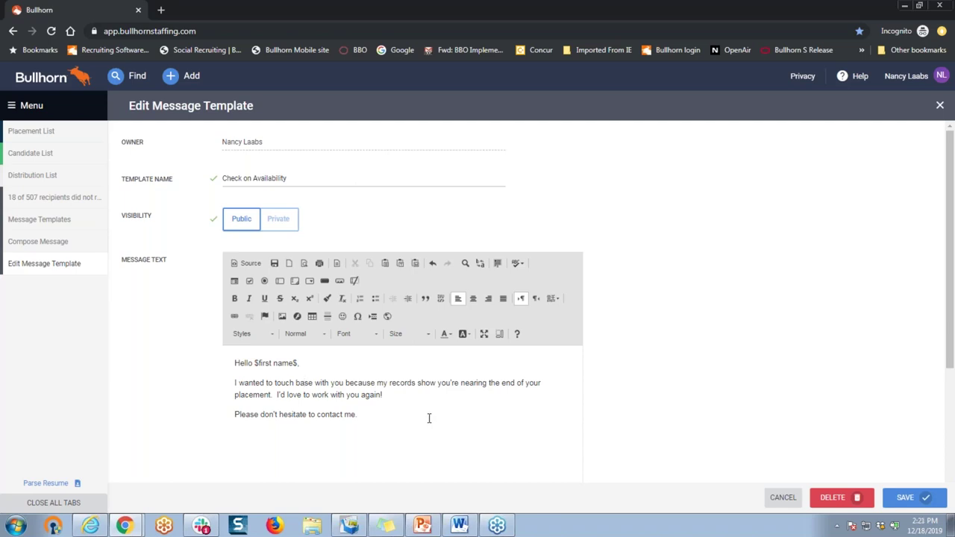
left_click(44, 242)
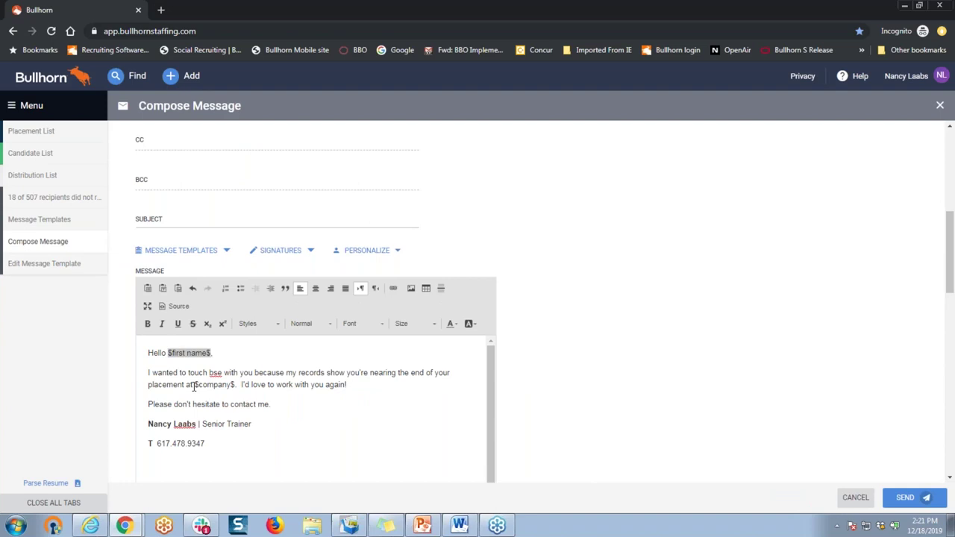
left_click(197, 385)
left_click_drag(194, 385, 235, 382)
key("ctrl+c")
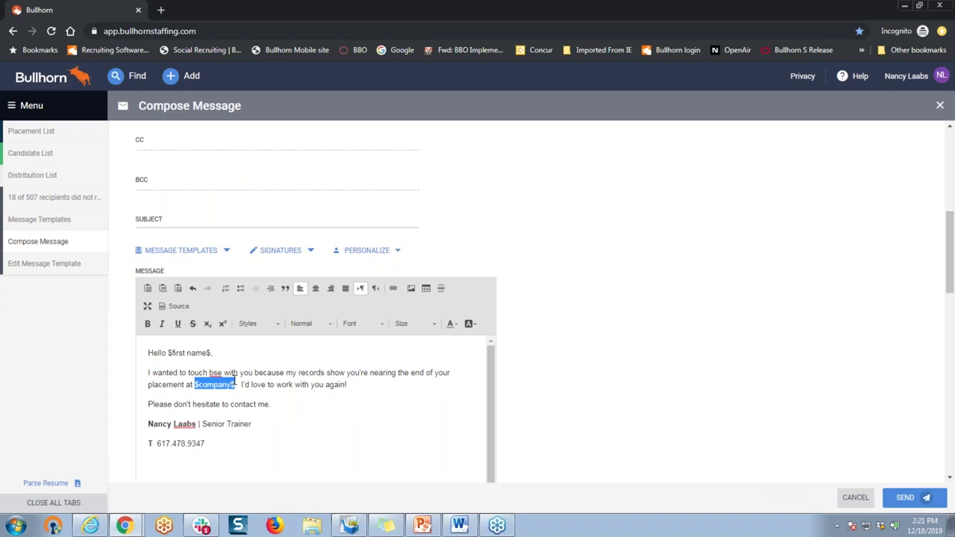
left_click(47, 269)
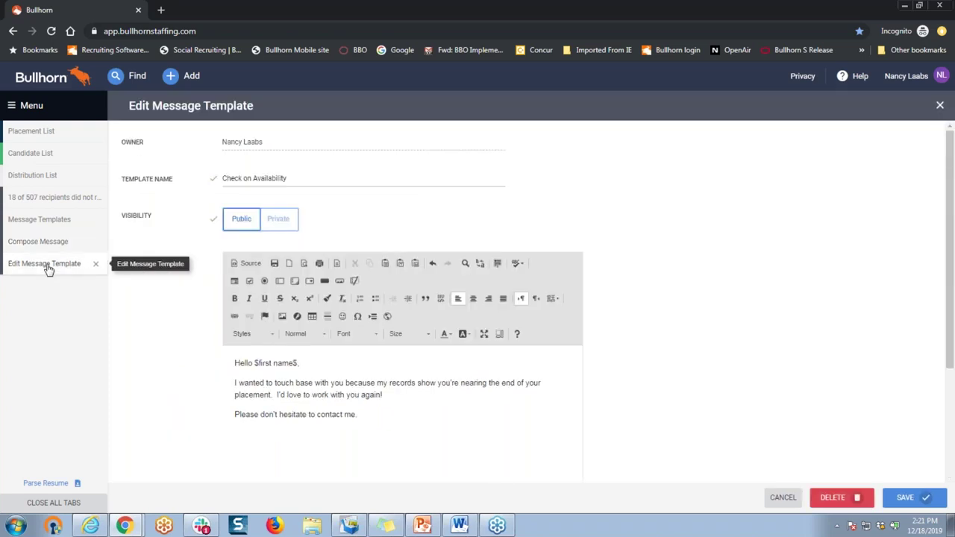
left_click(272, 395)
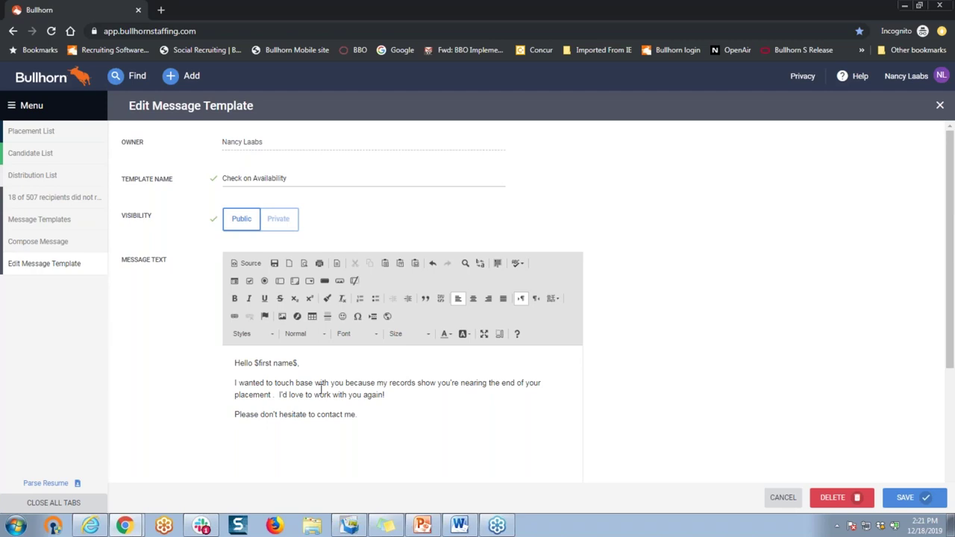
type("at")
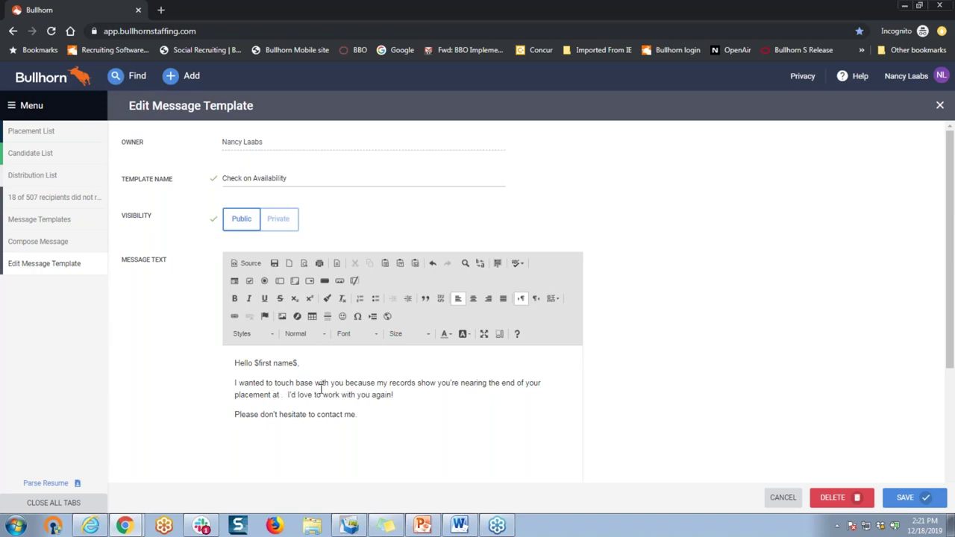
key("ctrl+v")
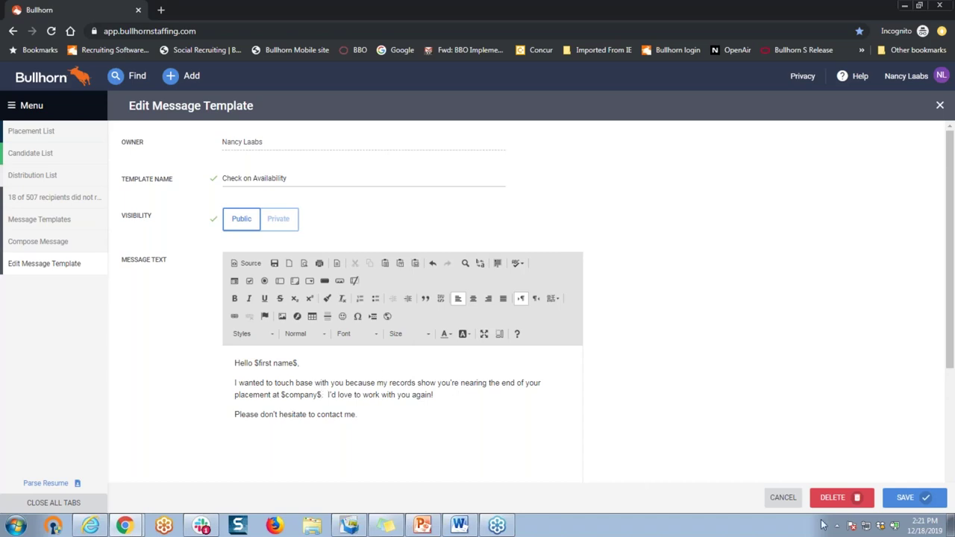
left_click(900, 497)
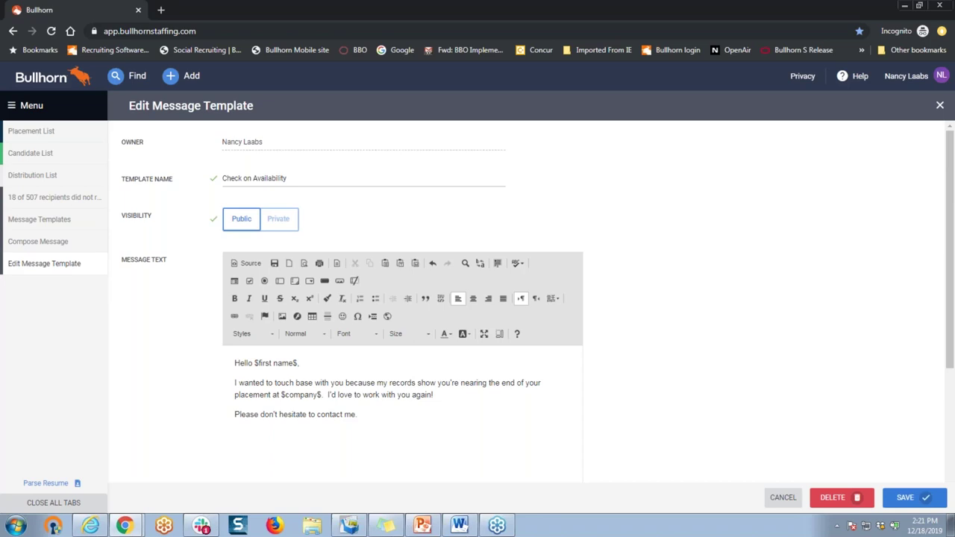
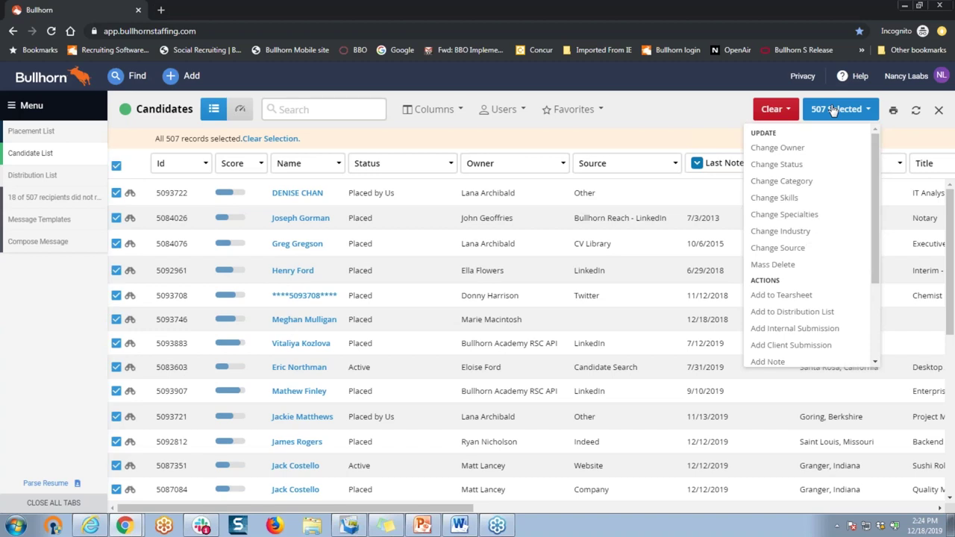
- Start an email to the selected candidates, accepting the 500-record limit, and view the personalization fields offered for a Mass Mail message
scroll(843, 157, "down", 3)
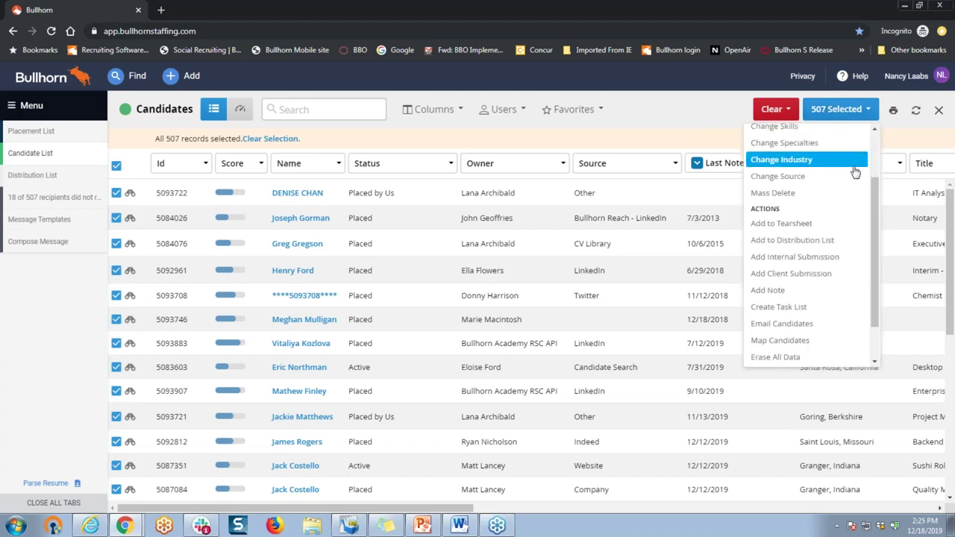
left_click(898, 271)
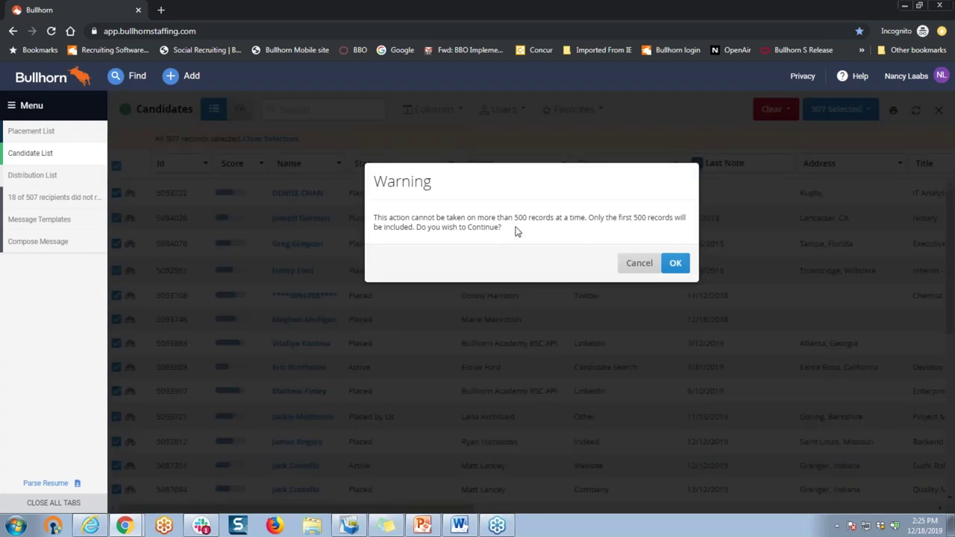
left_click(678, 269)
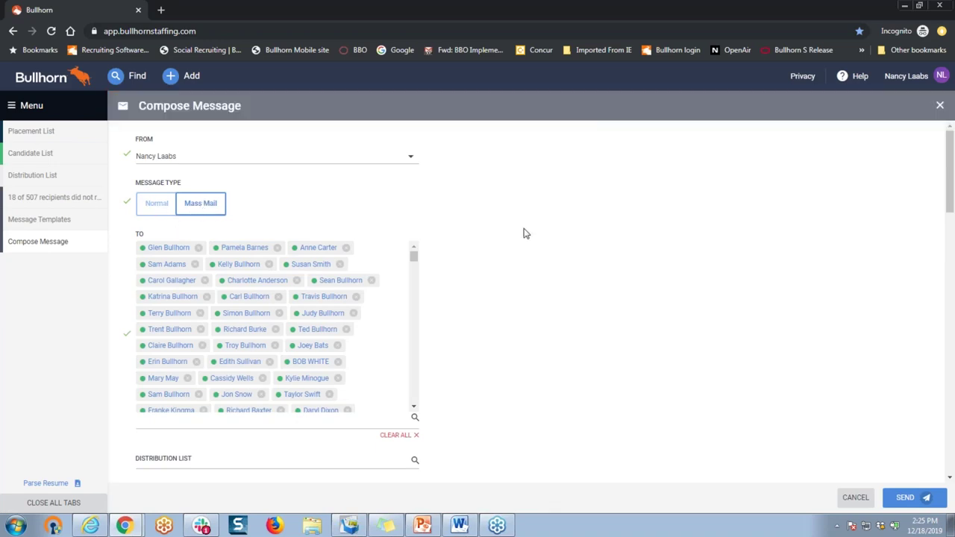
scroll(540, 268, "down", 3)
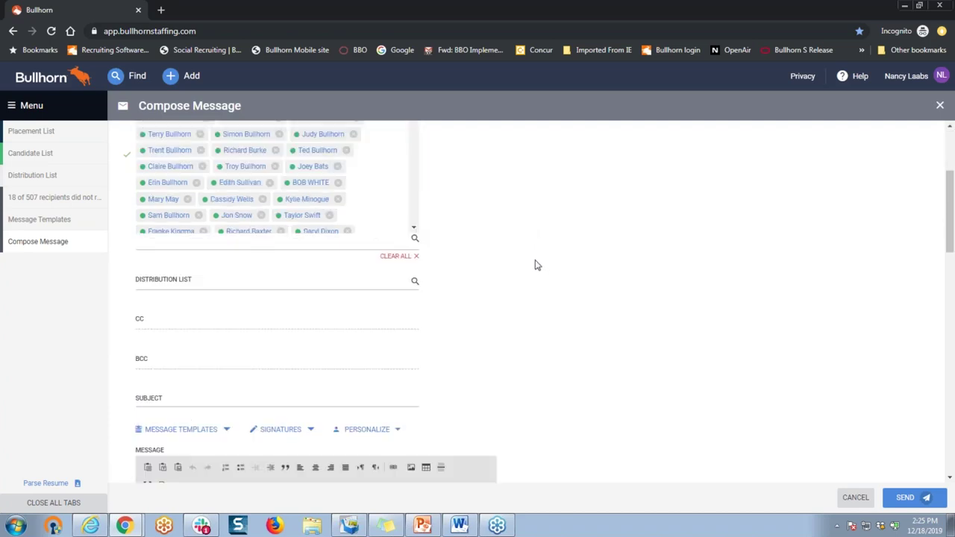
left_click(379, 431)
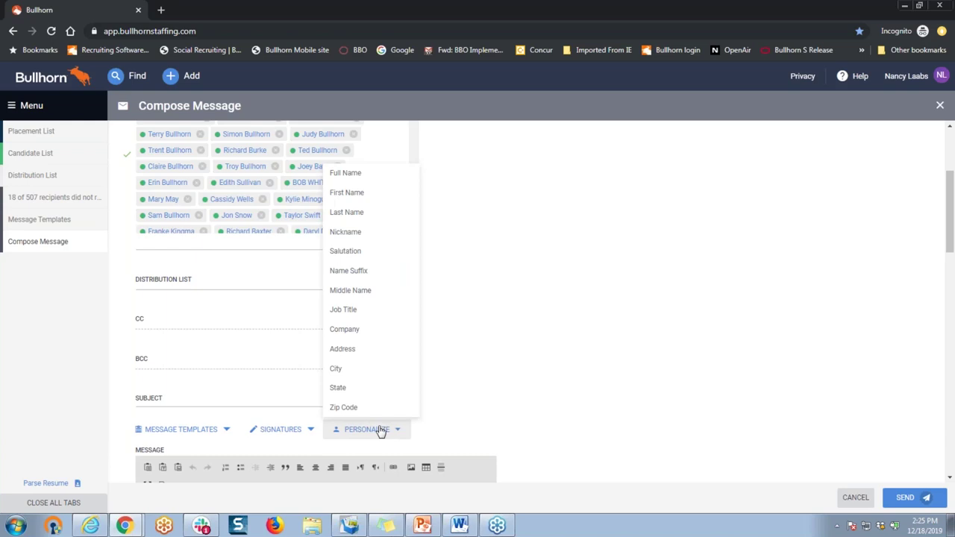
left_click(449, 387)
- Switch the message type to Normal, view the personalization fields offered for it, and close the message unsent
scroll(475, 324, "up", 5)
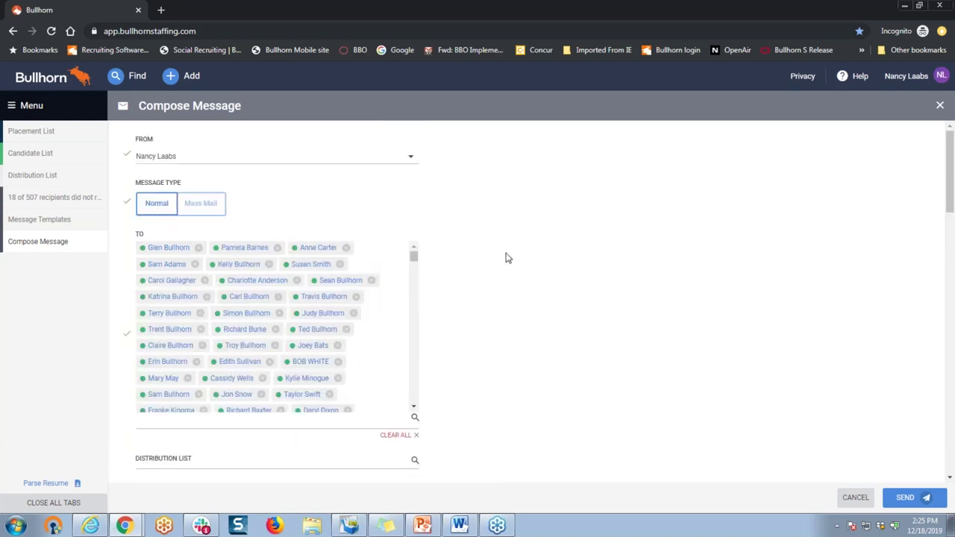
scroll(509, 260, "down", 1)
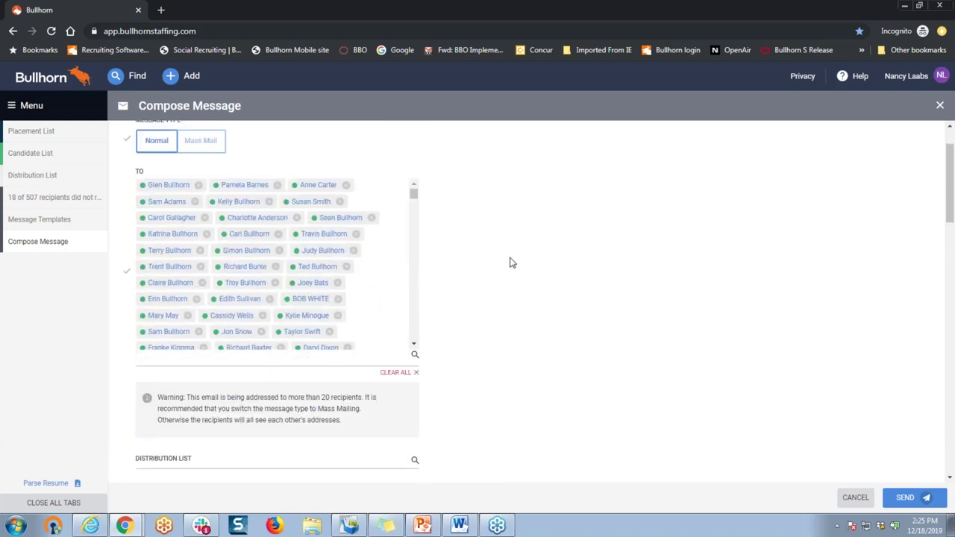
scroll(511, 263, "down", 4)
left_click(399, 373)
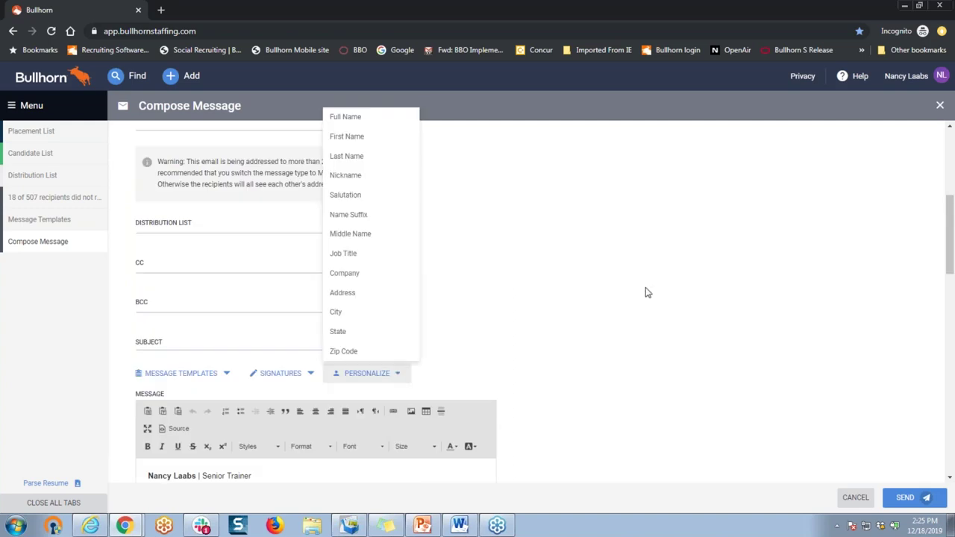
left_click(647, 293)
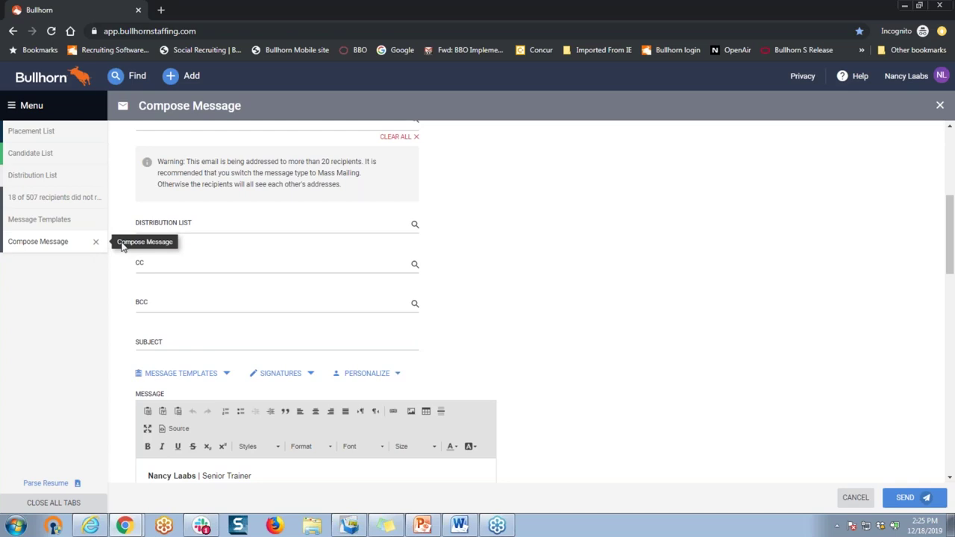
left_click(96, 241)
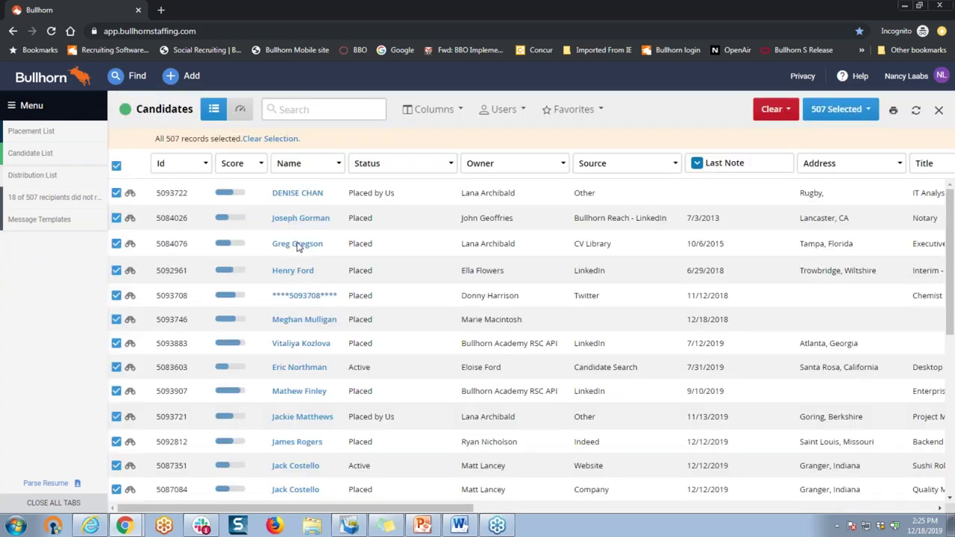
- Start a new email to the selected candidates from the candidate list, continuing with only the first 500 records
left_click(853, 112)
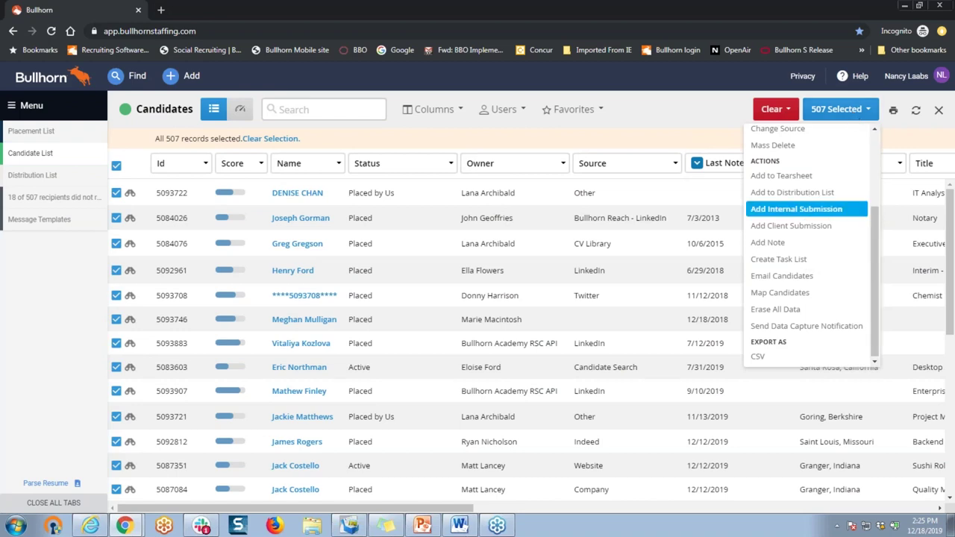
left_click(836, 275)
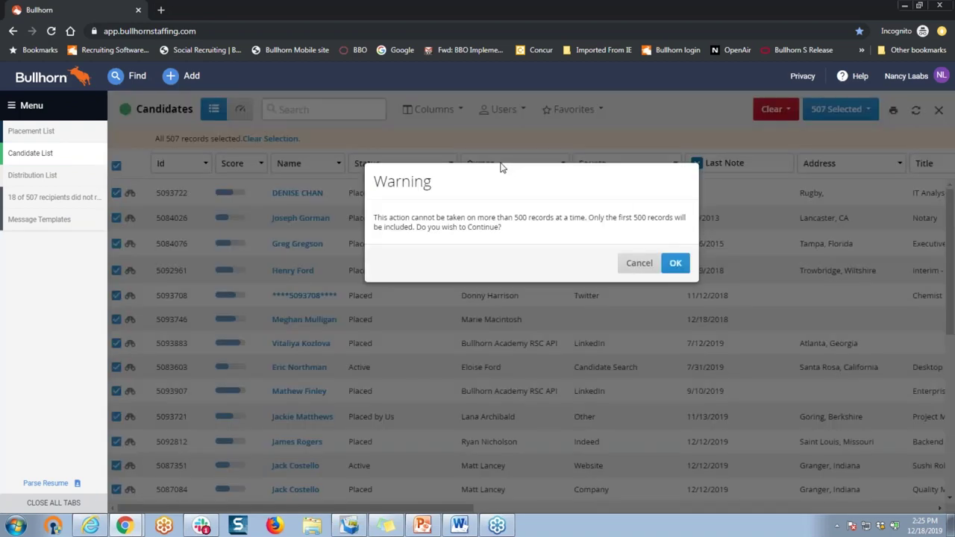
key("Return")
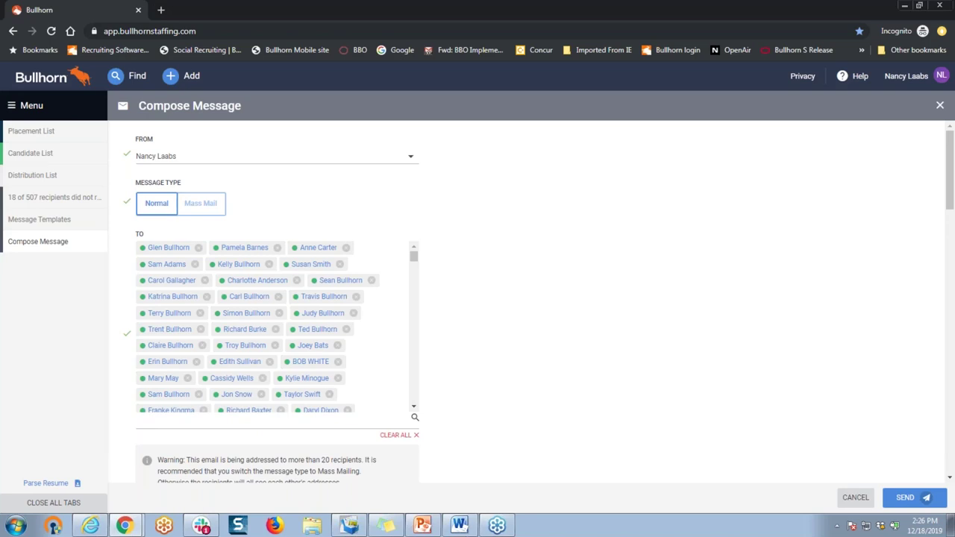
- Open a blank new template from the message templates list, view its text editor options, and close it unsaved
left_click(55, 224)
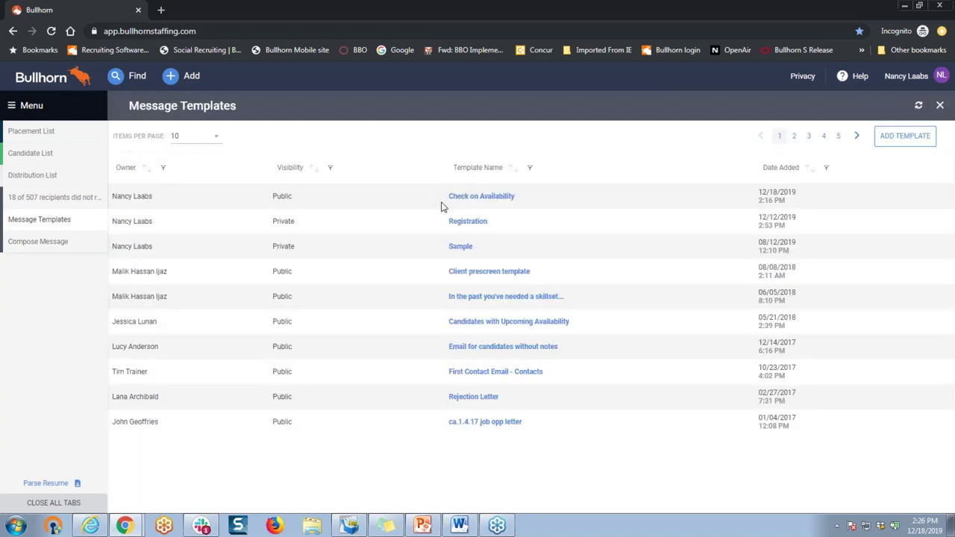
left_click(902, 141)
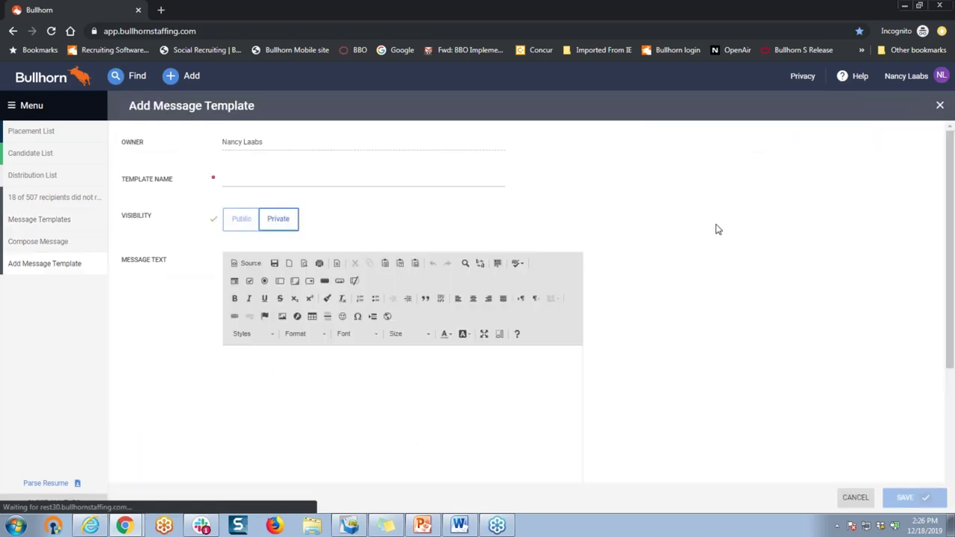
scroll(715, 230, "down", 1)
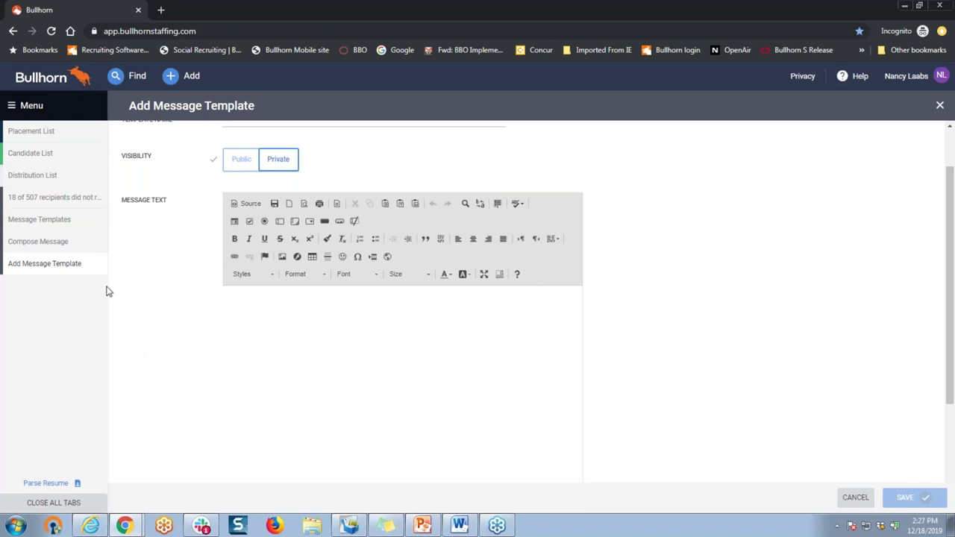
left_click(95, 266)
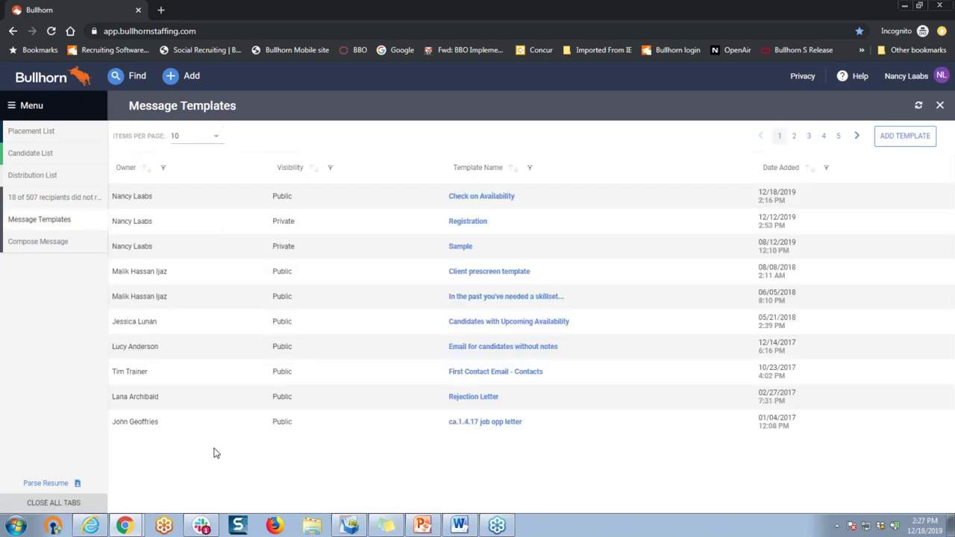